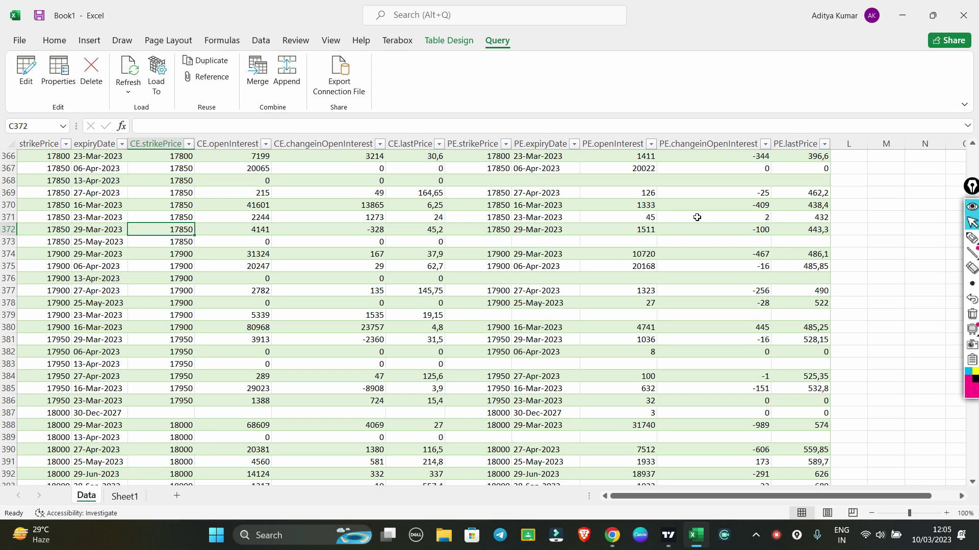
- Look over the option chain table on the Data sheet, including the strike price, expiry date and open interest columns
{"action": "scroll", "coordinate": [697, 217], "scroll_direction": "up", "scroll_amount": 20}
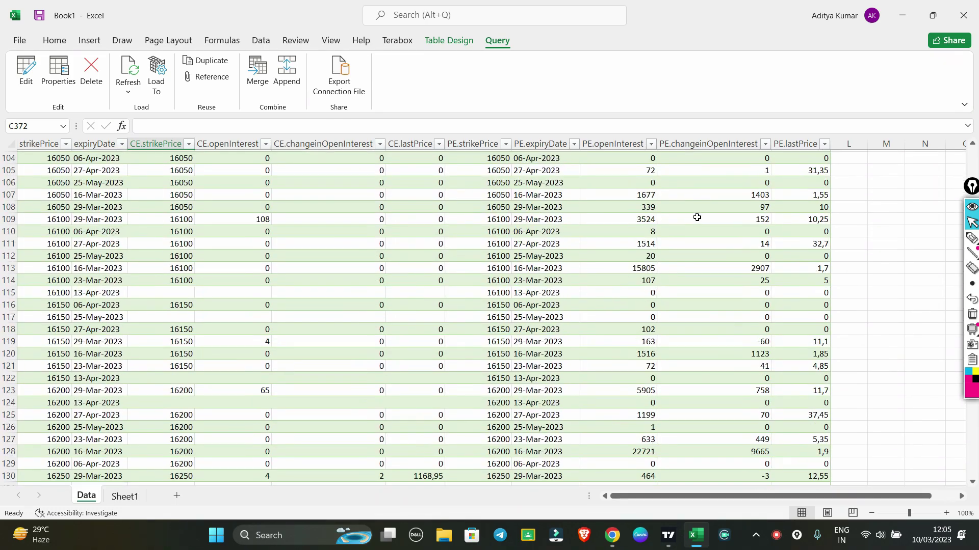
{"action": "scroll", "coordinate": [696, 218], "scroll_direction": "down", "scroll_amount": 20}
{"action": "scroll", "coordinate": [697, 217], "scroll_direction": "down", "scroll_amount": 5, "text": "ctrl"}
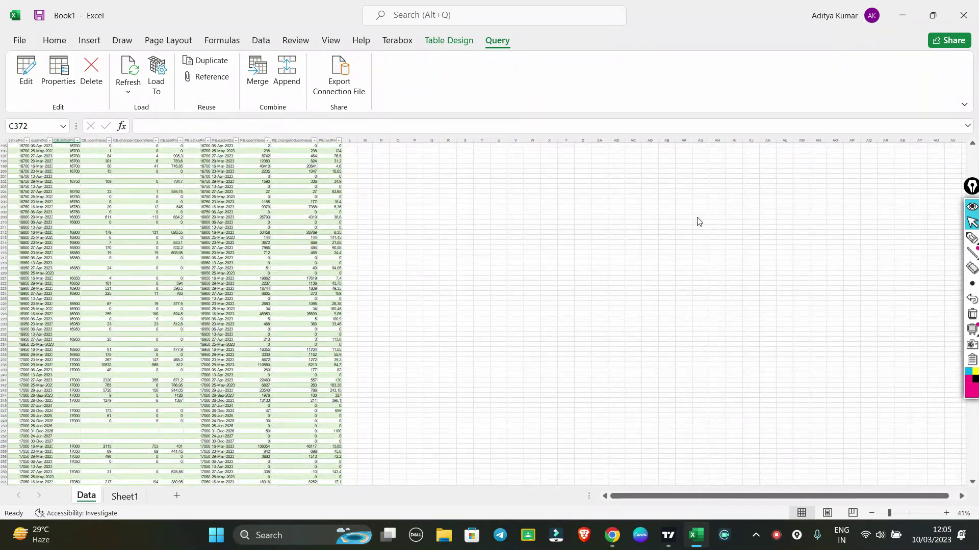
{"action": "scroll", "coordinate": [699, 221], "scroll_direction": "up", "scroll_amount": 5, "text": "ctrl"}
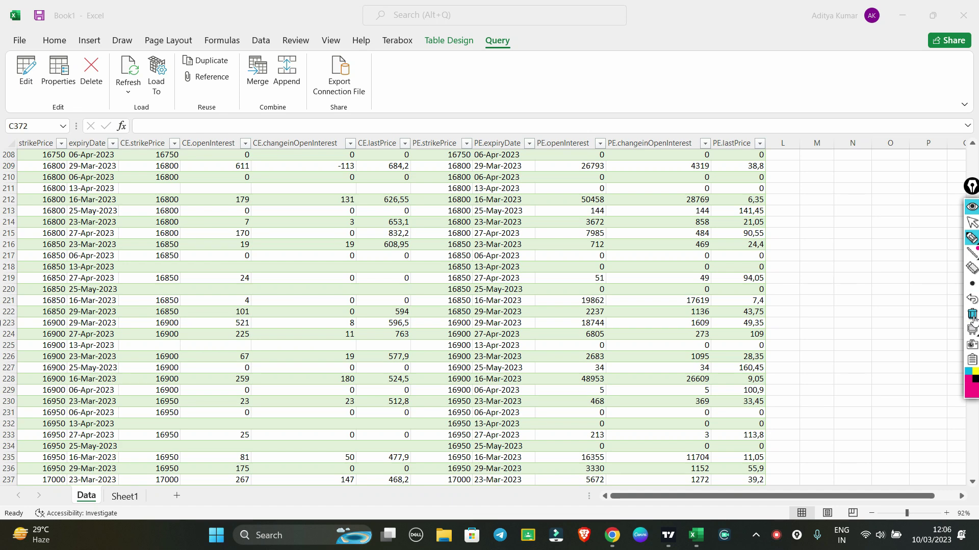
{"action": "mouse_move", "coordinate": [512, 195]}
{"action": "left_mouse_down"}
{"action": "mouse_move", "coordinate": [553, 233]}
{"action": "mouse_move", "coordinate": [482, 237]}
{"action": "left_mouse_up"}
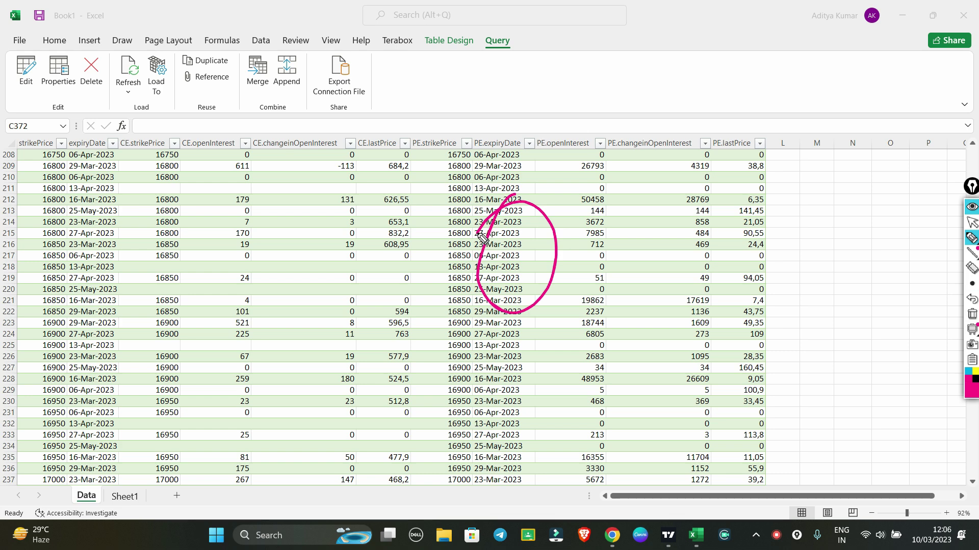
{"action": "left_click", "coordinate": [972, 315]}
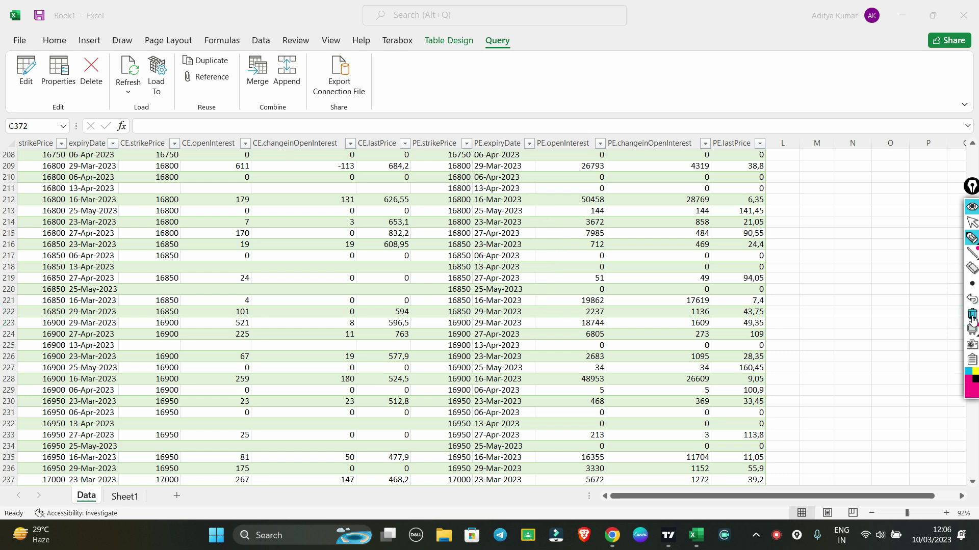
{"action": "mouse_move", "coordinate": [917, 56]}
{"action": "left_mouse_down"}
{"action": "mouse_move", "coordinate": [906, 162]}
{"action": "mouse_move", "coordinate": [923, 51]}
{"action": "mouse_move", "coordinate": [940, 77]}
{"action": "left_mouse_up"}
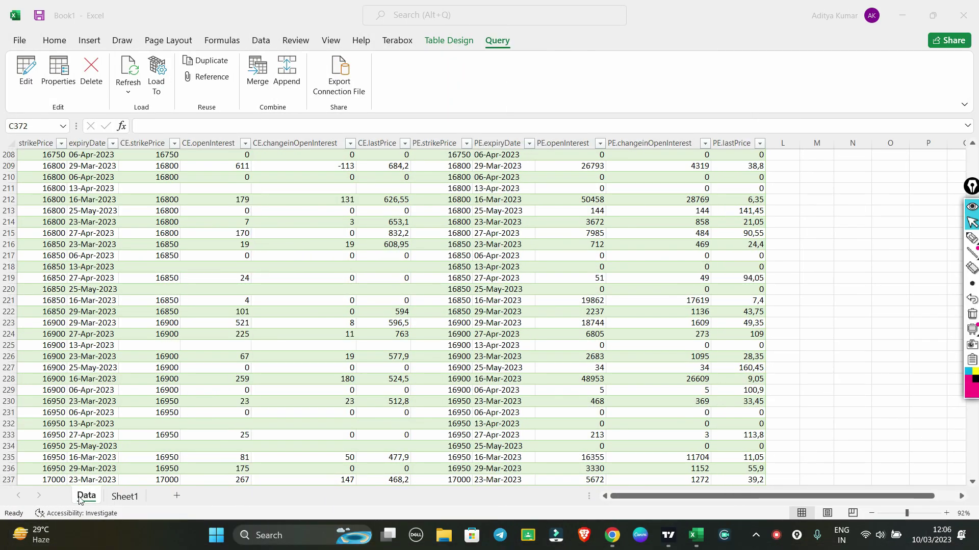
- Delete the Data sheet from the workbook permanently
{"action": "right_click", "coordinate": [86, 501]}
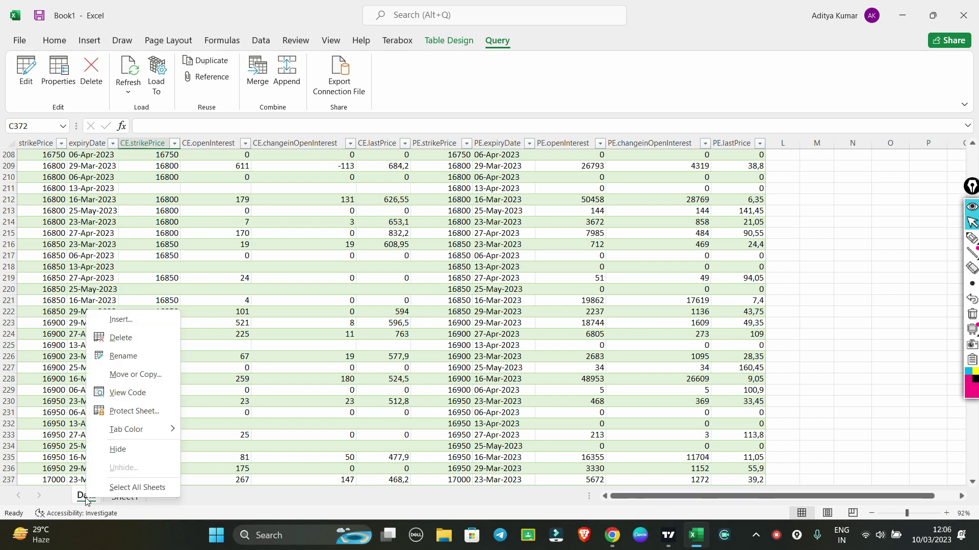
{"action": "left_click", "coordinate": [127, 344]}
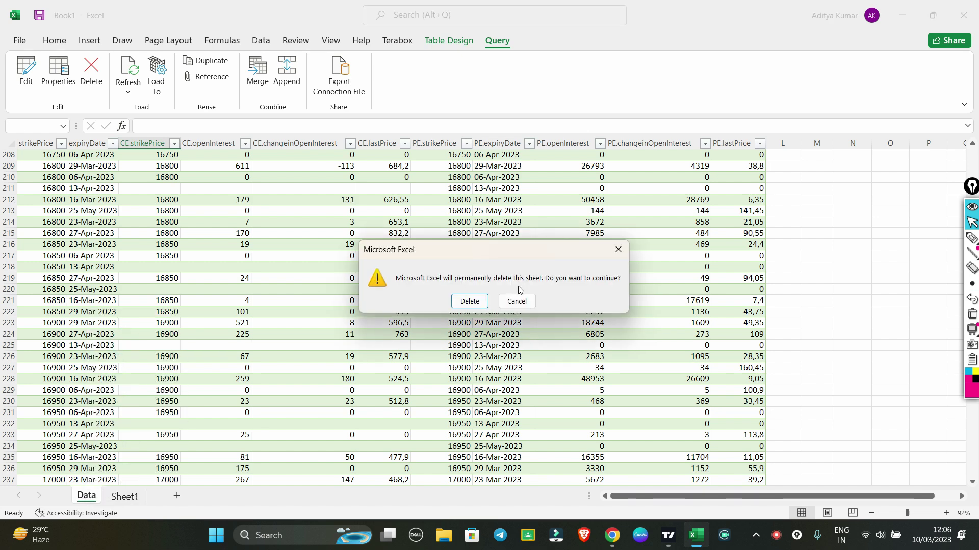
{"action": "left_click", "coordinate": [468, 301]}
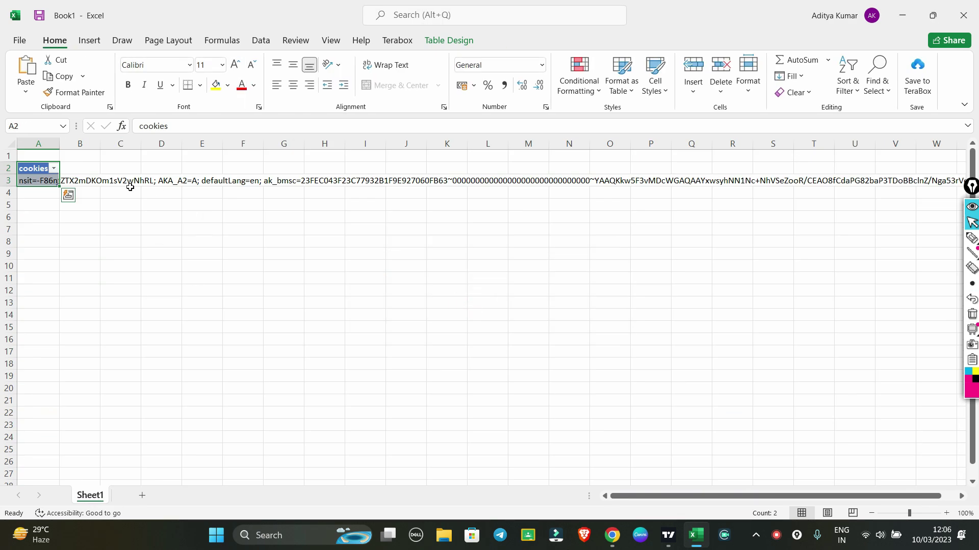
- Clear the entire contents of Sheet1, including the old cookies table
{"action": "left_click", "coordinate": [145, 264]}
{"action": "key", "text": "ctrl+a"}
{"action": "key", "text": "Delete"}
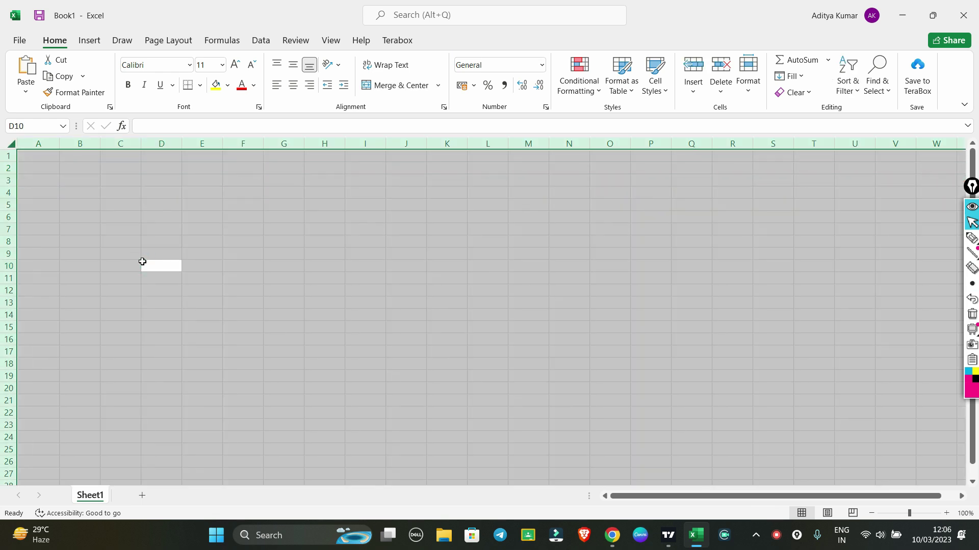
{"action": "left_click", "coordinate": [108, 256]}
{"action": "left_click", "coordinate": [77, 194]}
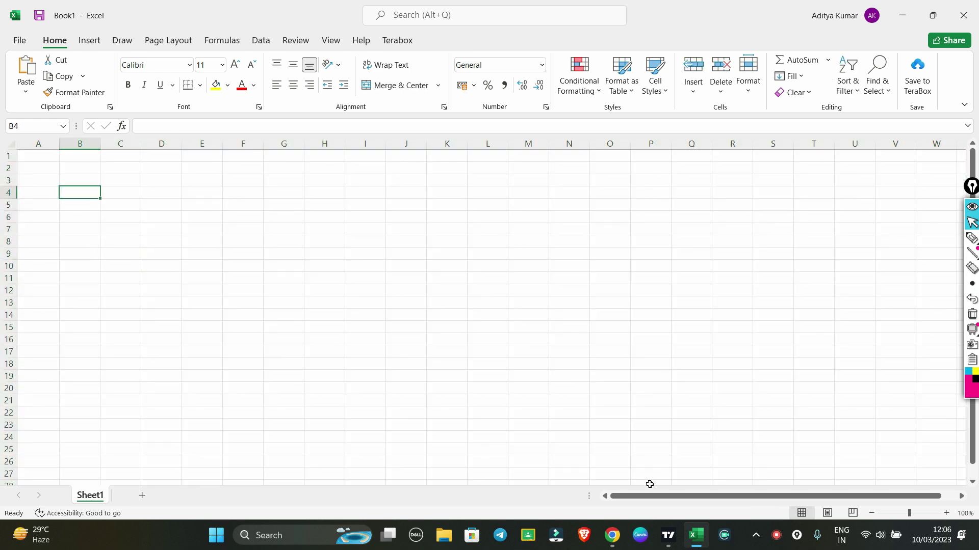
- Switch to Chrome, search for "nse" and open the National Stock Exchange of India website
{"action": "left_click", "coordinate": [614, 536]}
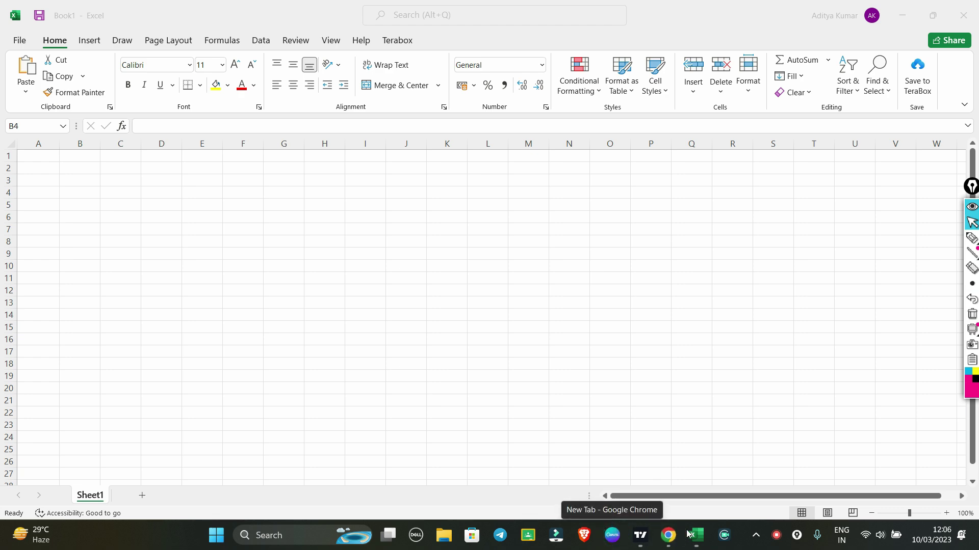
{"action": "left_click", "coordinate": [614, 536]}
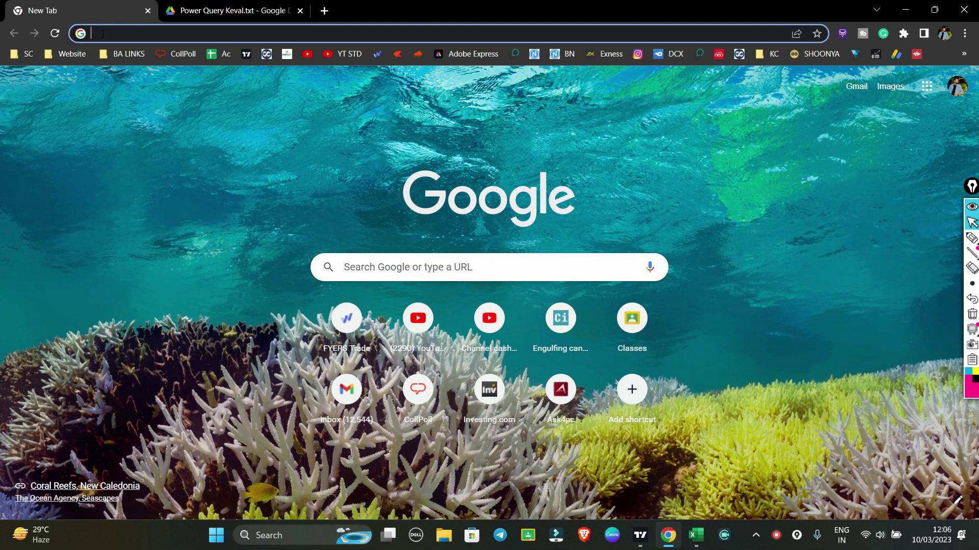
{"action": "type", "text": "nse"}
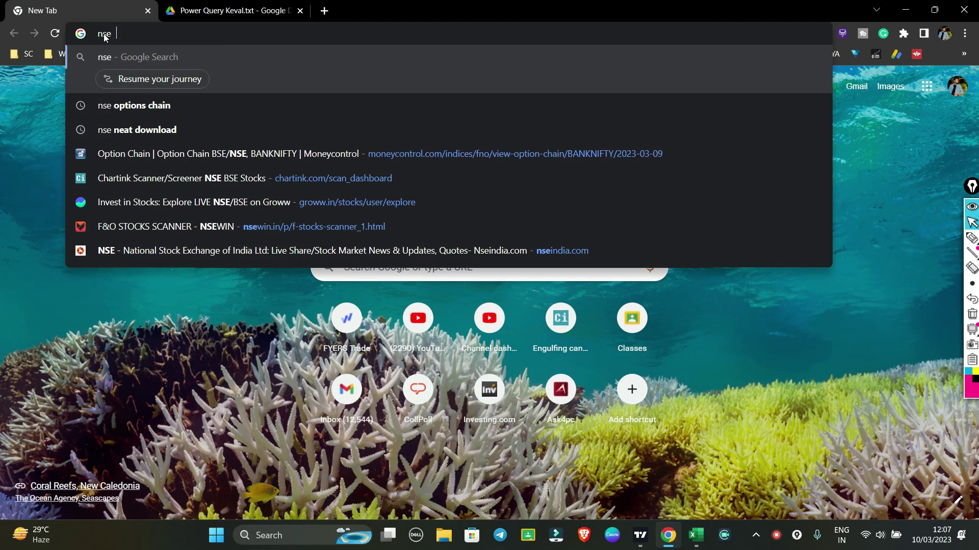
{"action": "key", "text": "Return"}
{"action": "left_click", "coordinate": [207, 248]}
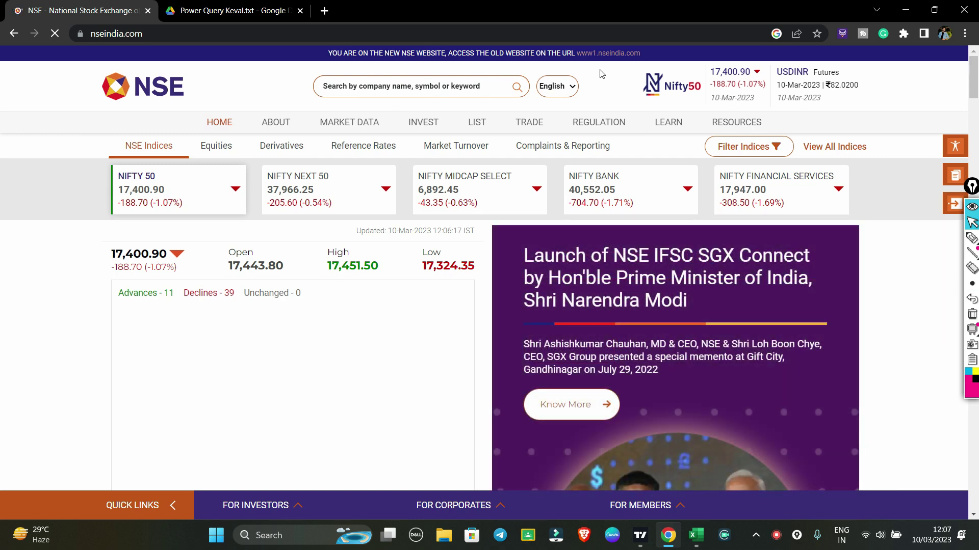
- Show the equity derivatives list and open the NIFTY 17,400 call contract expiring 16-Mar-2023
{"action": "left_click", "coordinate": [283, 150]}
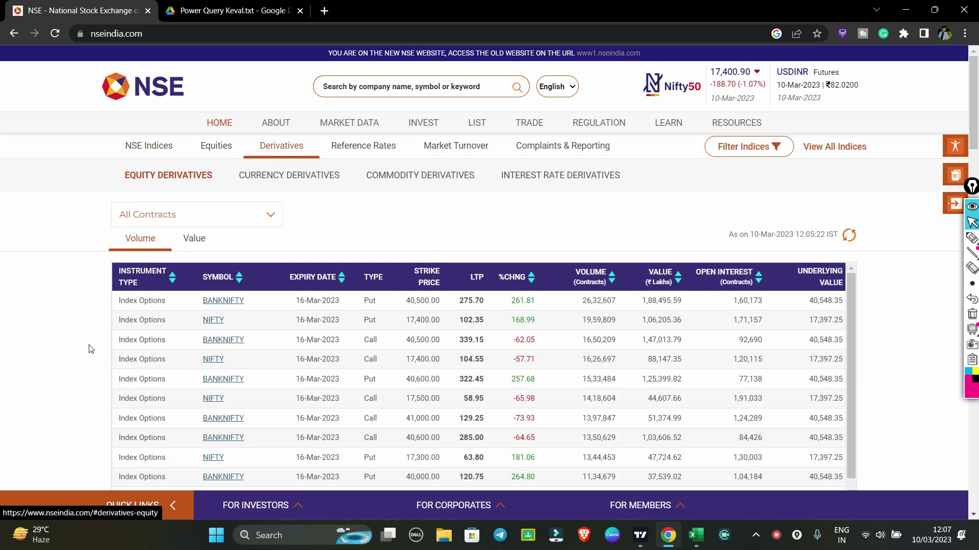
{"action": "scroll", "coordinate": [53, 320], "scroll_direction": "down", "scroll_amount": 3}
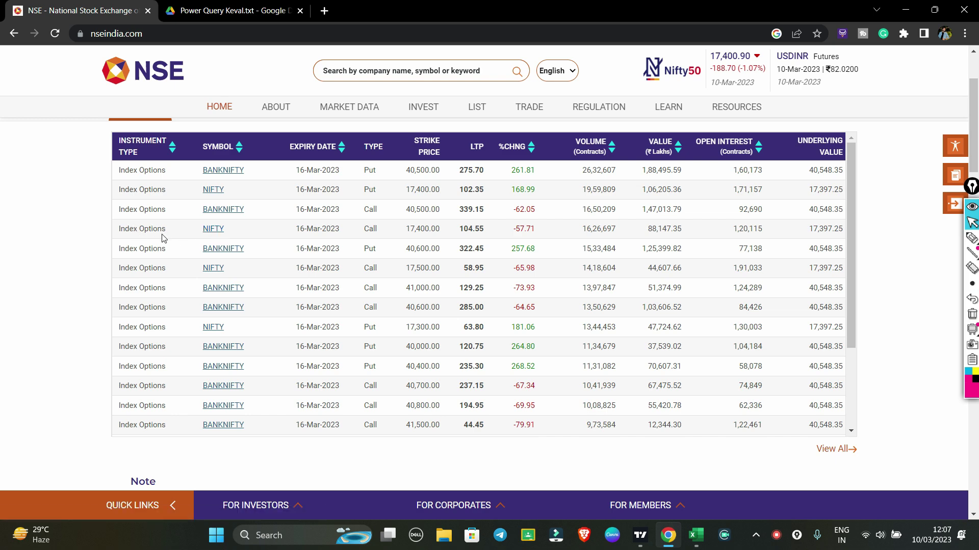
{"action": "left_click", "coordinate": [216, 230]}
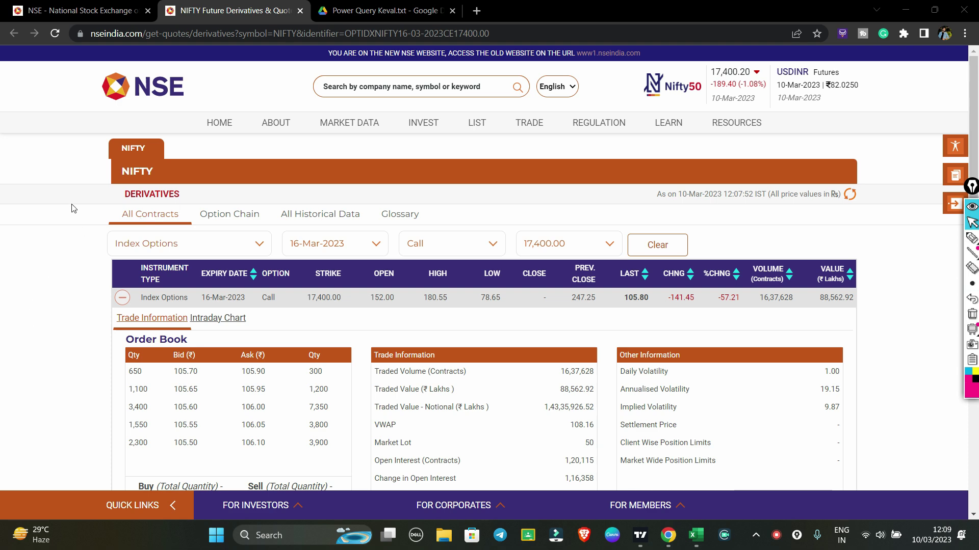
- Open the browser's developer tools on the NIFTY quote page and display its Option Chain
{"action": "right_click", "coordinate": [51, 245]}
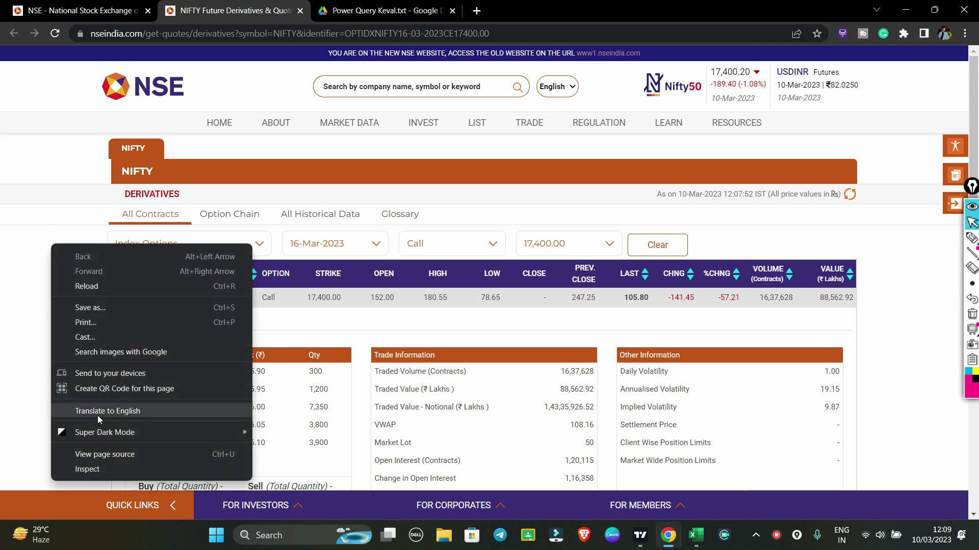
{"action": "left_click", "coordinate": [98, 471]}
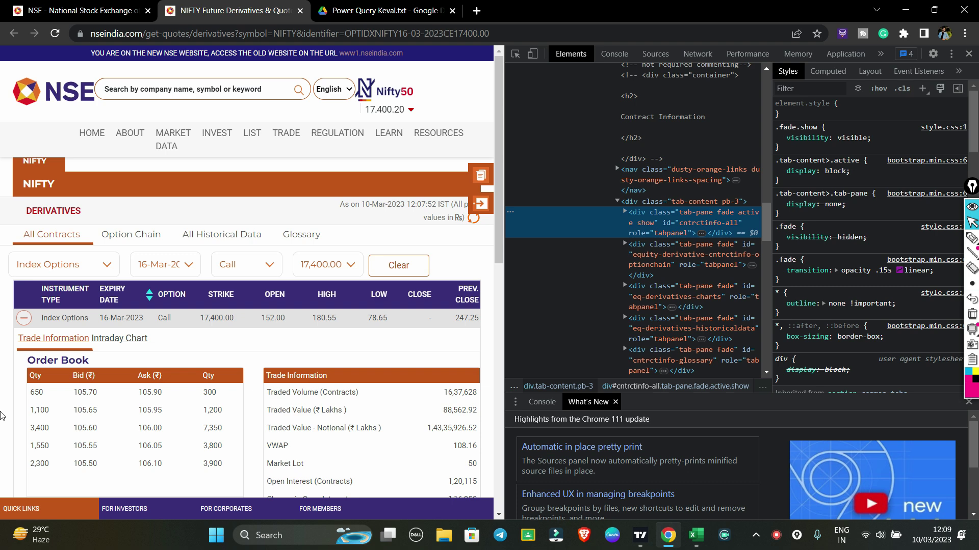
{"action": "left_click", "coordinate": [112, 239]}
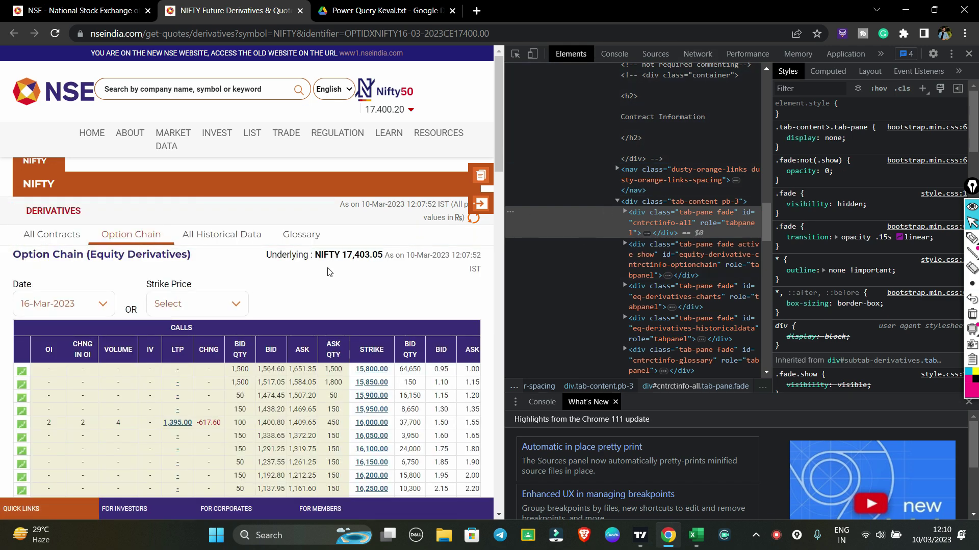
{"action": "scroll", "coordinate": [326, 268], "scroll_direction": "down", "scroll_amount": 4}
{"action": "scroll", "coordinate": [327, 268], "scroll_direction": "up", "scroll_amount": 4}
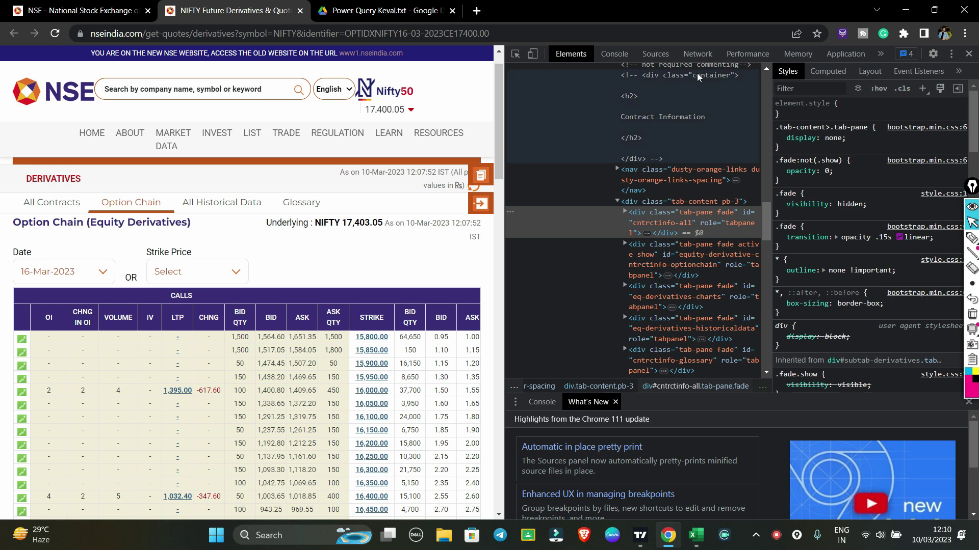
- Show the recorded network requests and bring up the request headers of the option-chain-indices request for NIFTY
{"action": "left_click", "coordinate": [702, 56]}
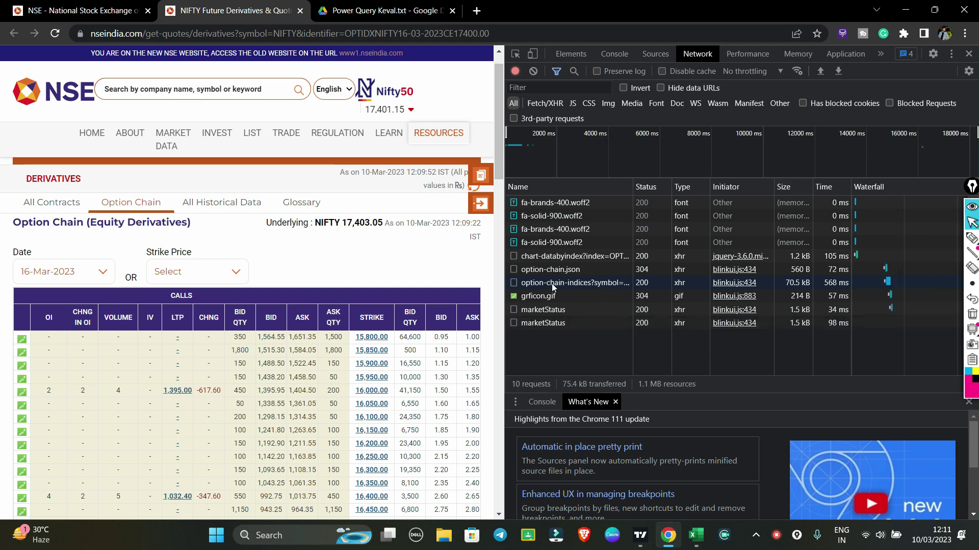
{"action": "left_click", "coordinate": [525, 282]}
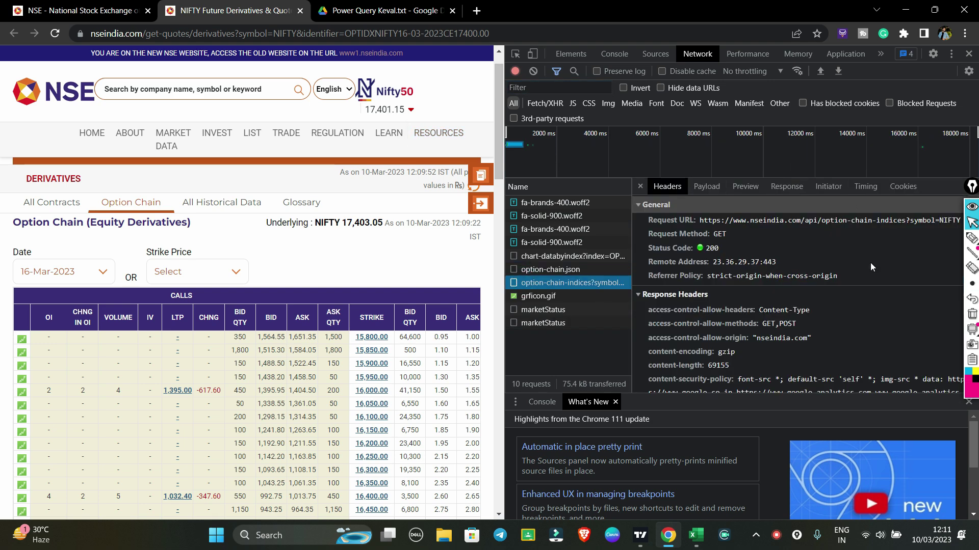
{"action": "scroll", "coordinate": [831, 286], "scroll_direction": "down", "scroll_amount": 10}
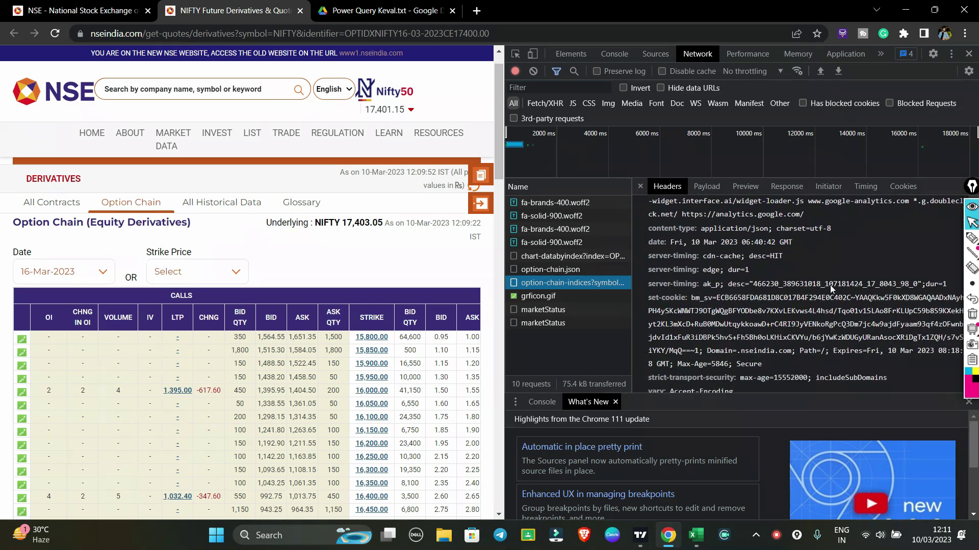
{"action": "scroll", "coordinate": [721, 281], "scroll_direction": "down", "scroll_amount": 10}
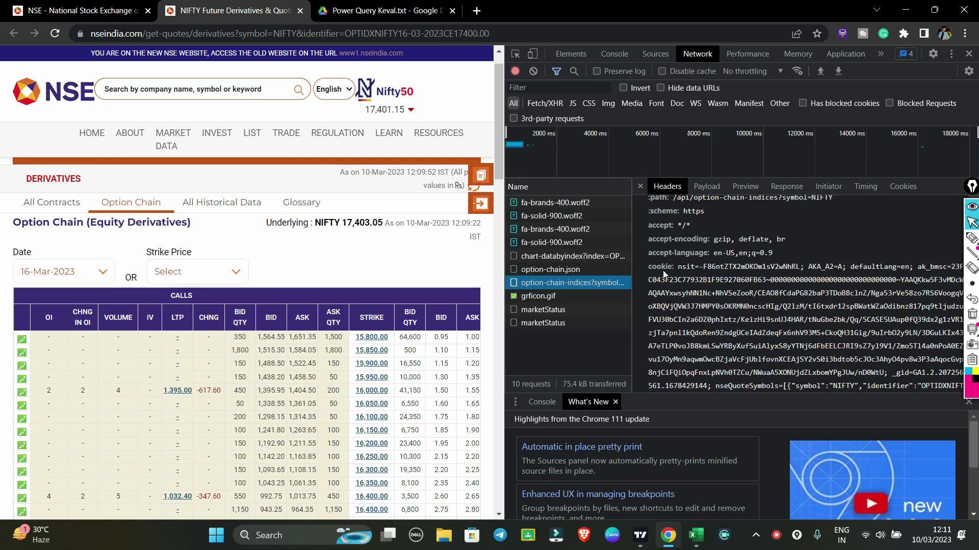
- Copy the full cookie value from the option-chain-indices request headers
{"action": "triple_click", "coordinate": [696, 278]}
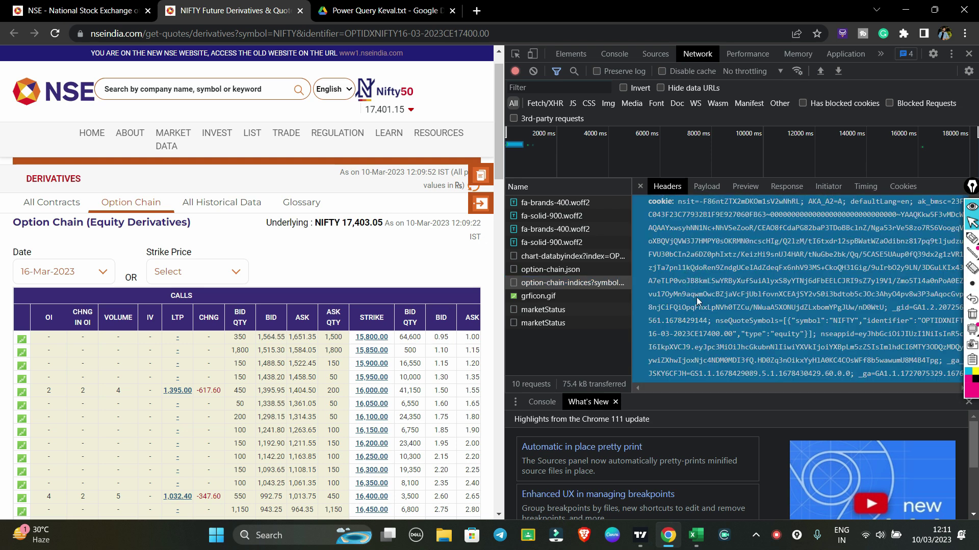
{"action": "scroll", "coordinate": [786, 270], "scroll_direction": "up", "scroll_amount": 1}
{"action": "scroll", "coordinate": [786, 270], "scroll_direction": "down", "scroll_amount": 1}
{"action": "right_click", "coordinate": [786, 270]}
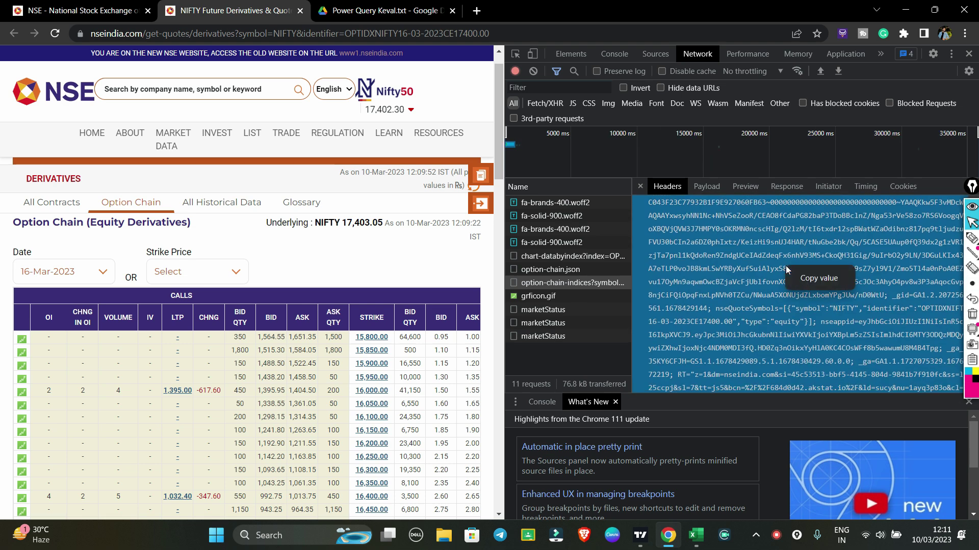
{"action": "left_click", "coordinate": [819, 280]}
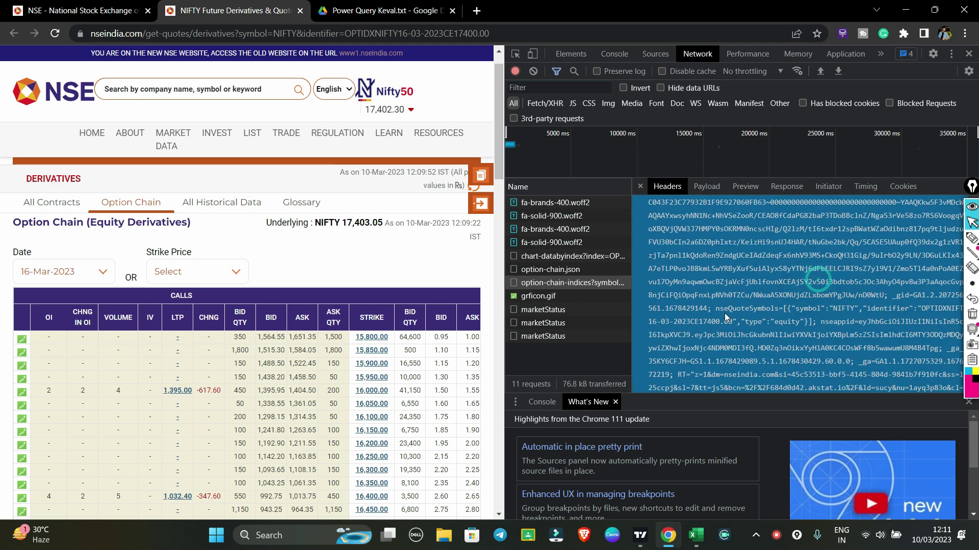
- Switch back to Excel, enter the heading "cookies" in B2 and paste the copied session cookie value into B3
{"action": "left_click", "coordinate": [691, 543]}
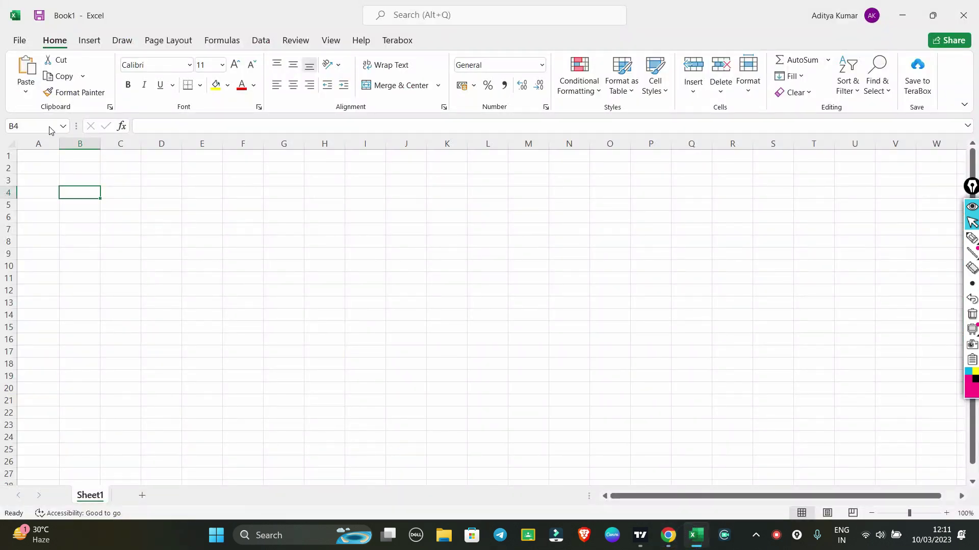
{"action": "left_click", "coordinate": [72, 173]}
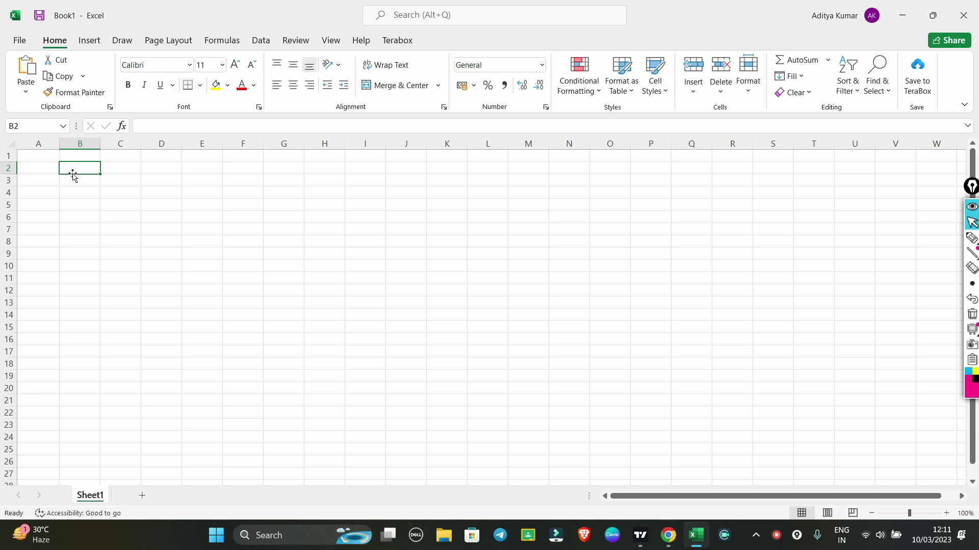
{"action": "type", "text": "cookie"}
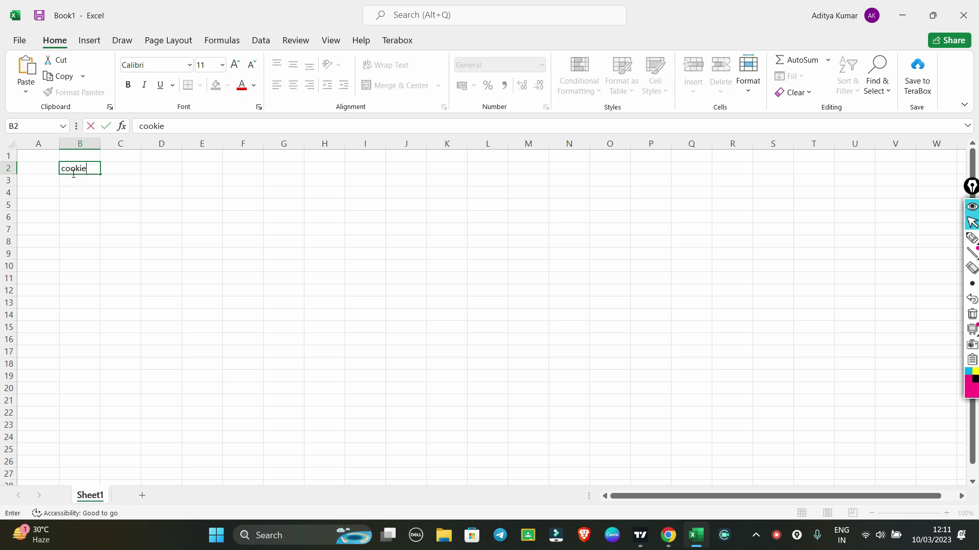
{"action": "type", "text": "s"}
{"action": "key", "text": "Return"}
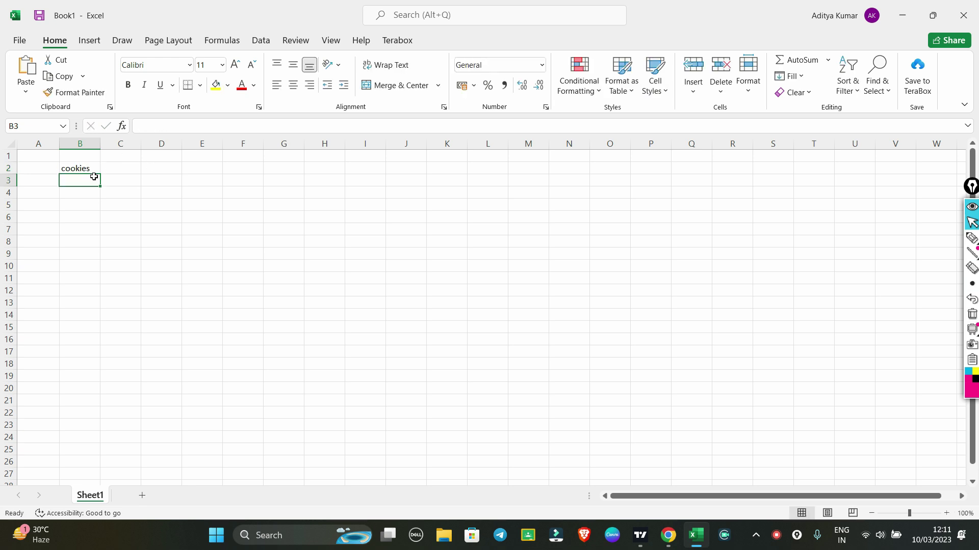
{"action": "right_click", "coordinate": [94, 179]}
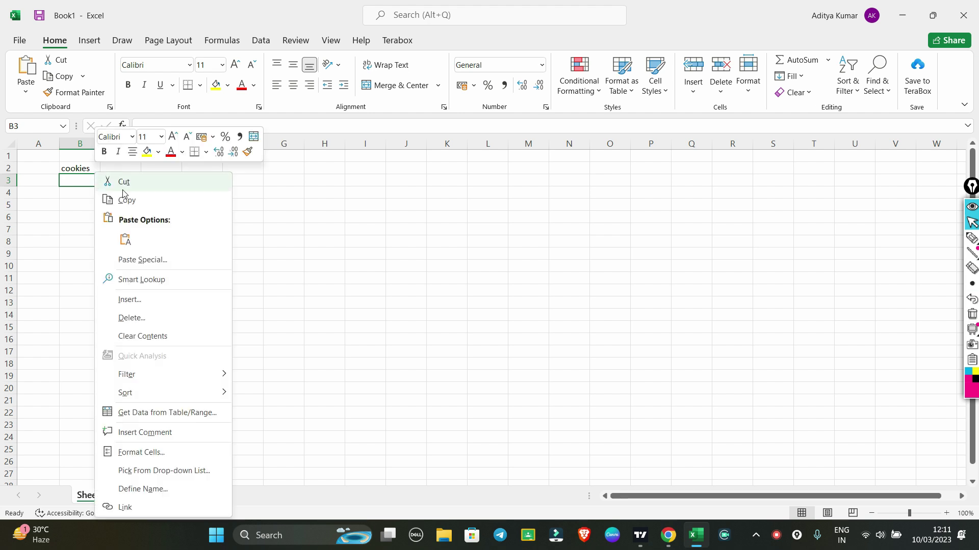
{"action": "left_click", "coordinate": [125, 240]}
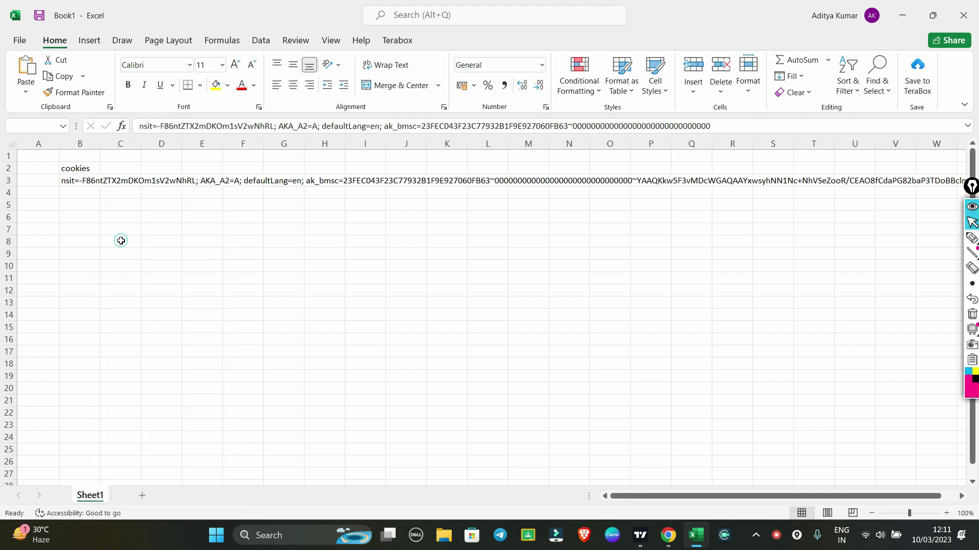
- Create a table with headers from cell B3, accept truncating the long header value, and load it into the Power Query Editor
{"action": "left_click", "coordinate": [75, 170]}
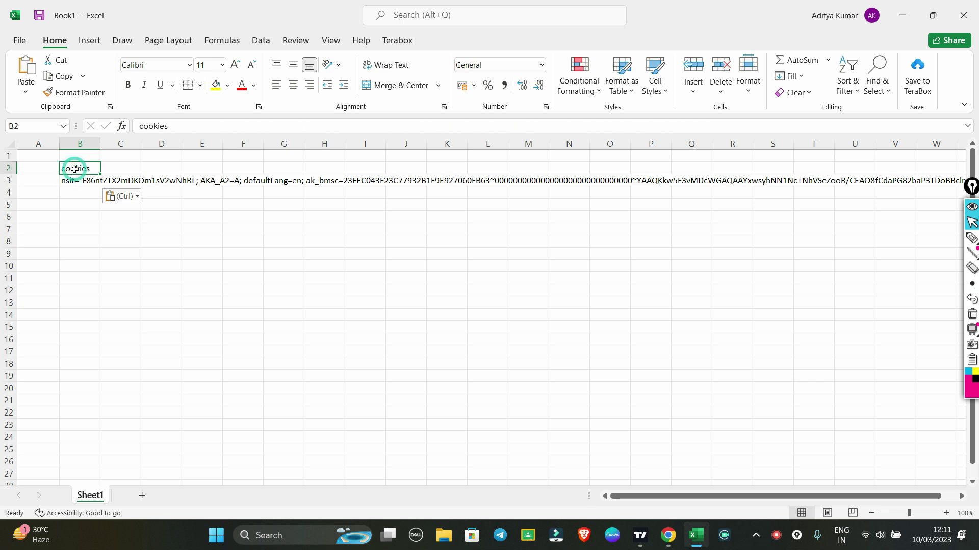
{"action": "left_click_drag", "start_coordinate": [75, 181], "coordinate": [75, 171]}
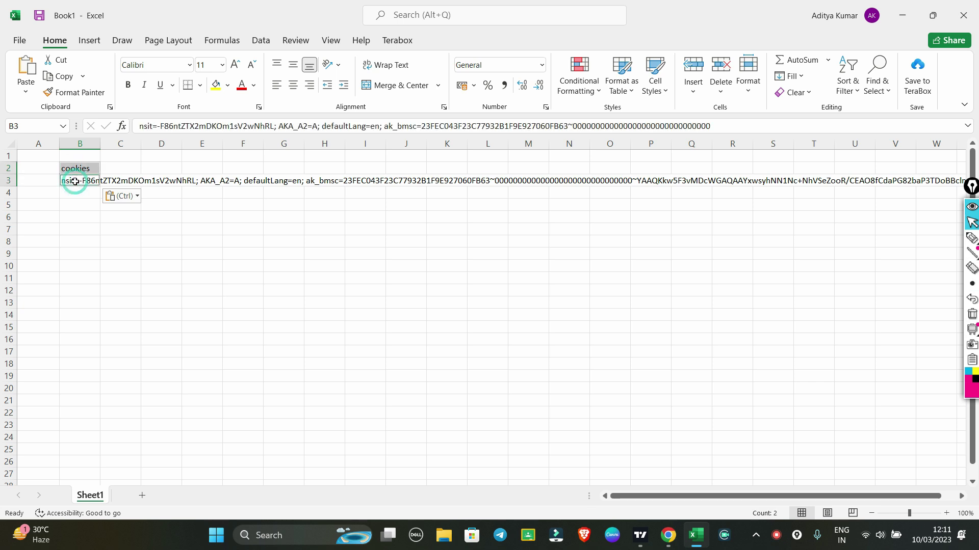
{"action": "left_click", "coordinate": [263, 39]}
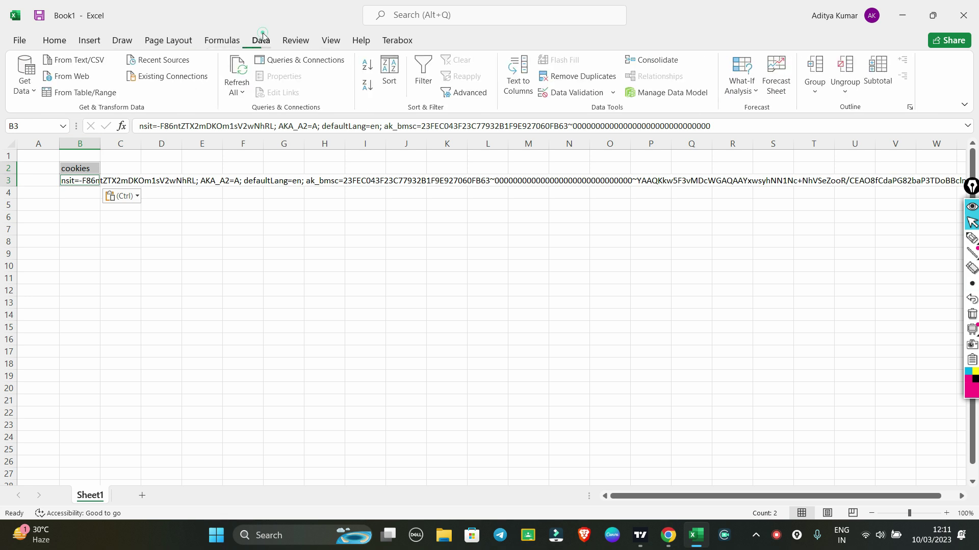
{"action": "left_click", "coordinate": [79, 94]}
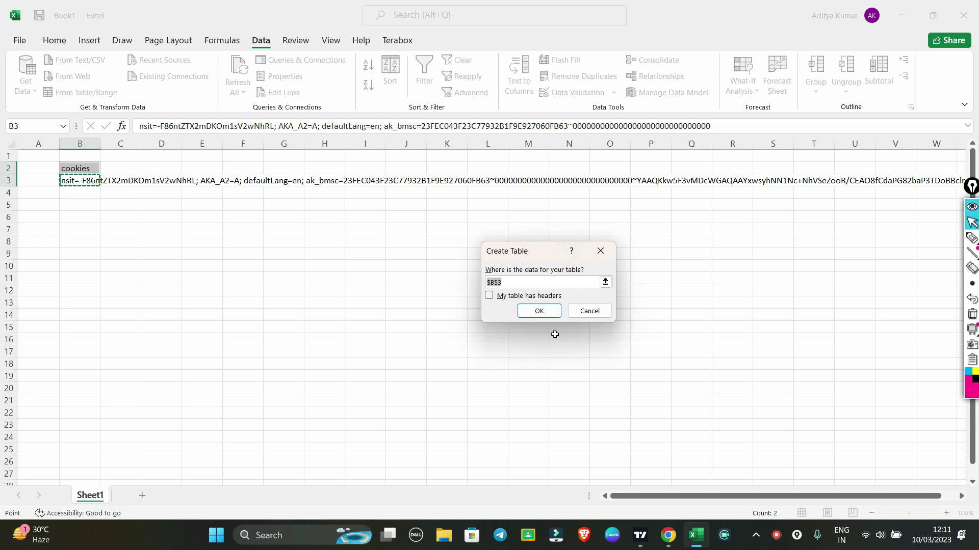
{"action": "left_click", "coordinate": [971, 238]}
{"action": "mouse_move", "coordinate": [578, 221]}
{"action": "left_mouse_down"}
{"action": "mouse_move", "coordinate": [585, 328]}
{"action": "mouse_move", "coordinate": [495, 275]}
{"action": "left_mouse_up"}
{"action": "left_click", "coordinate": [971, 222]}
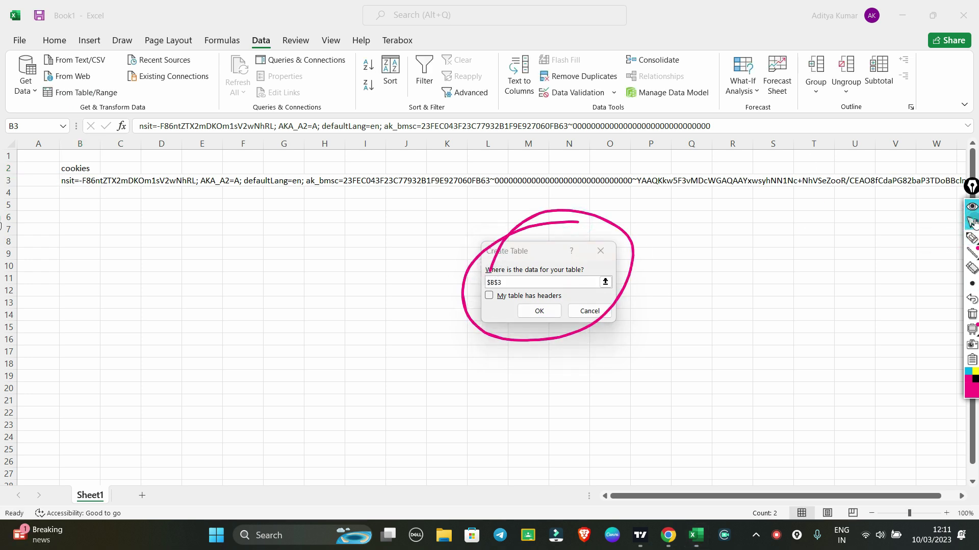
{"action": "left_click", "coordinate": [492, 297]}
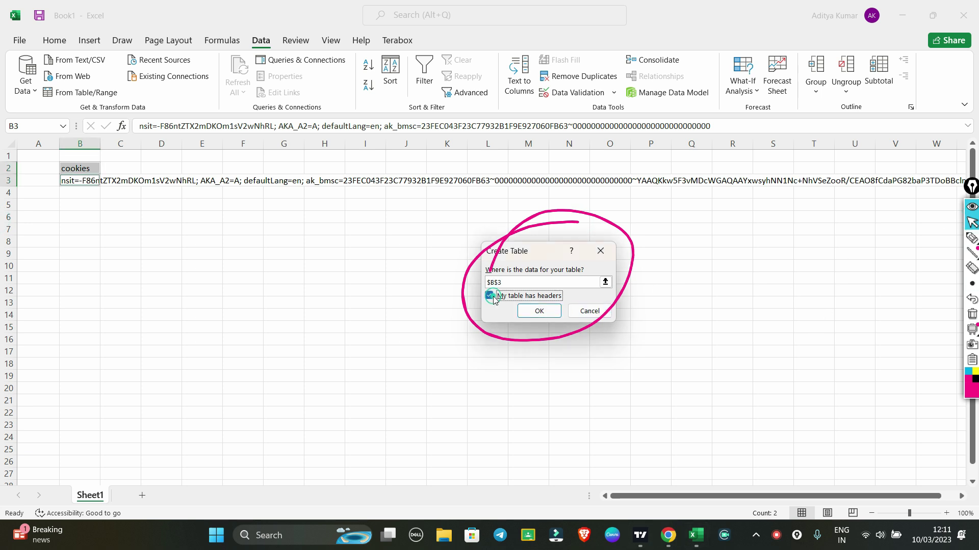
{"action": "left_click", "coordinate": [538, 312]}
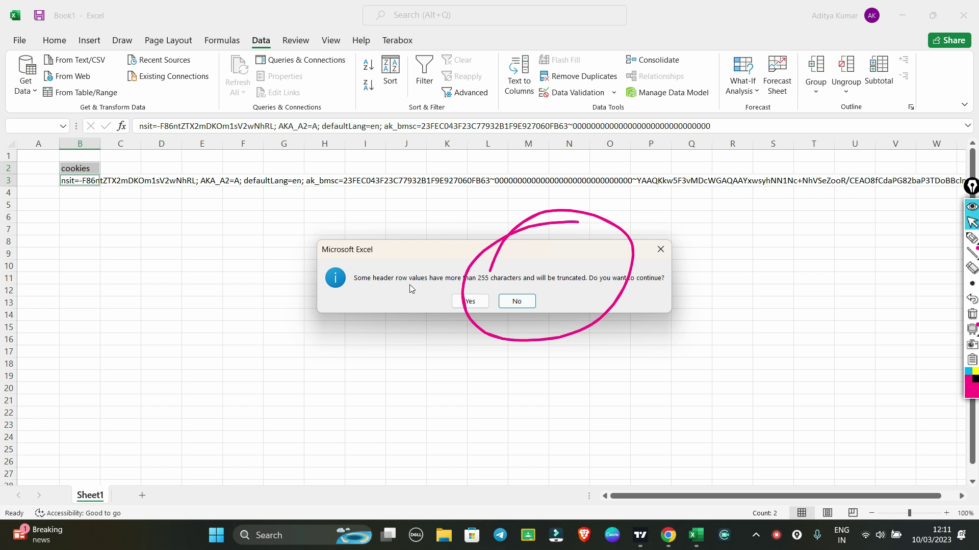
{"action": "left_click", "coordinate": [469, 301]}
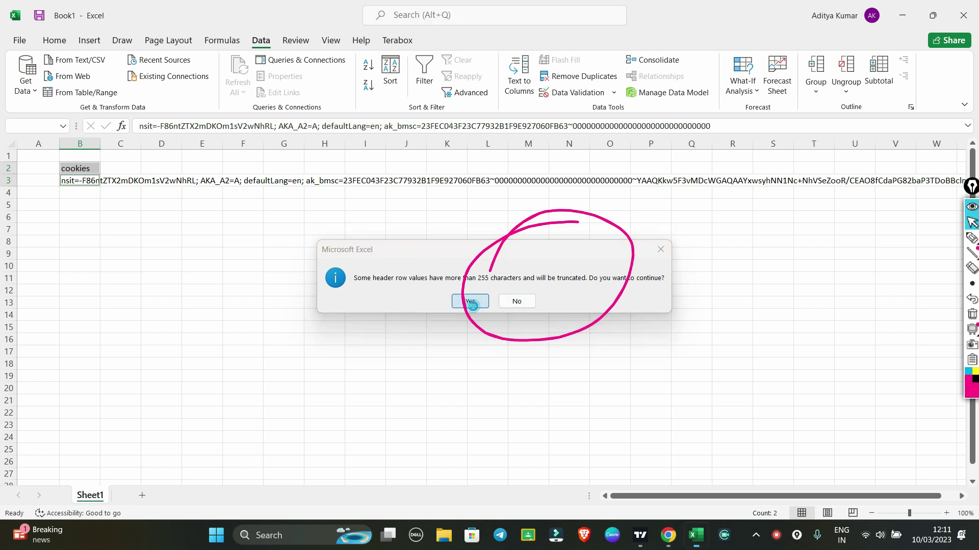
{"action": "left_click", "coordinate": [971, 314]}
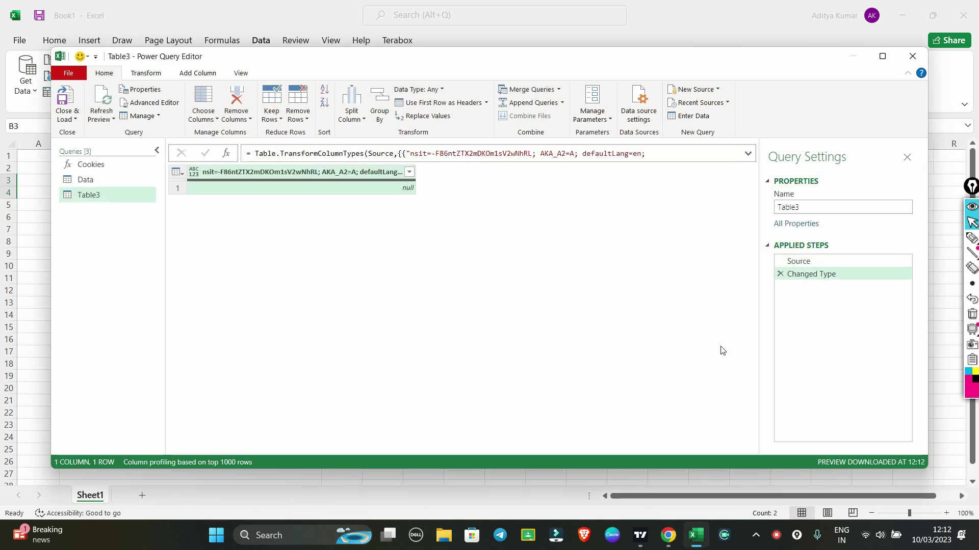
- Remove the Changed Type step from the Table3 query, leaving only its Source step
{"action": "left_click", "coordinate": [91, 199]}
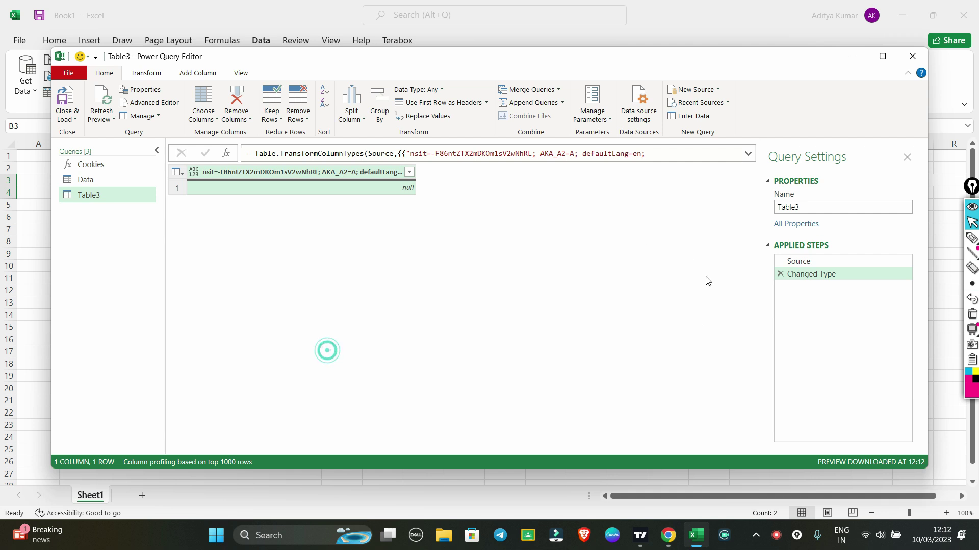
{"action": "left_click", "coordinate": [780, 274]}
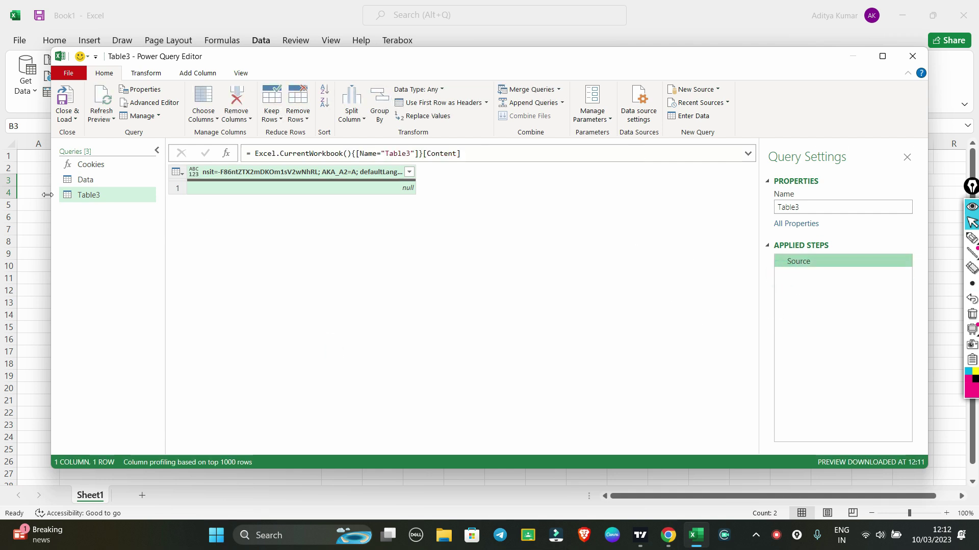
{"action": "left_click", "coordinate": [246, 185]}
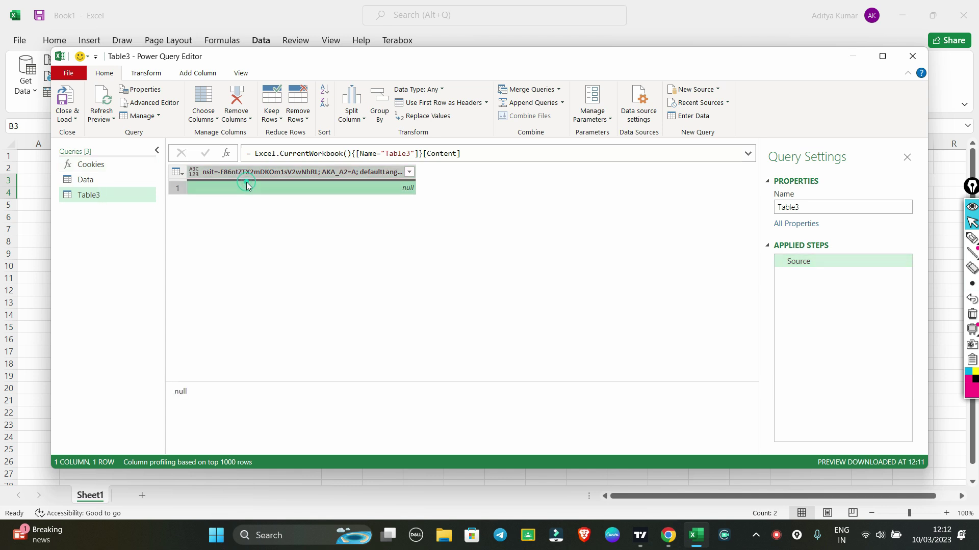
{"action": "left_click", "coordinate": [107, 191]}
- Delete the old Data and Cookies queries, keeping only the Table3 query
{"action": "left_click", "coordinate": [86, 180]}
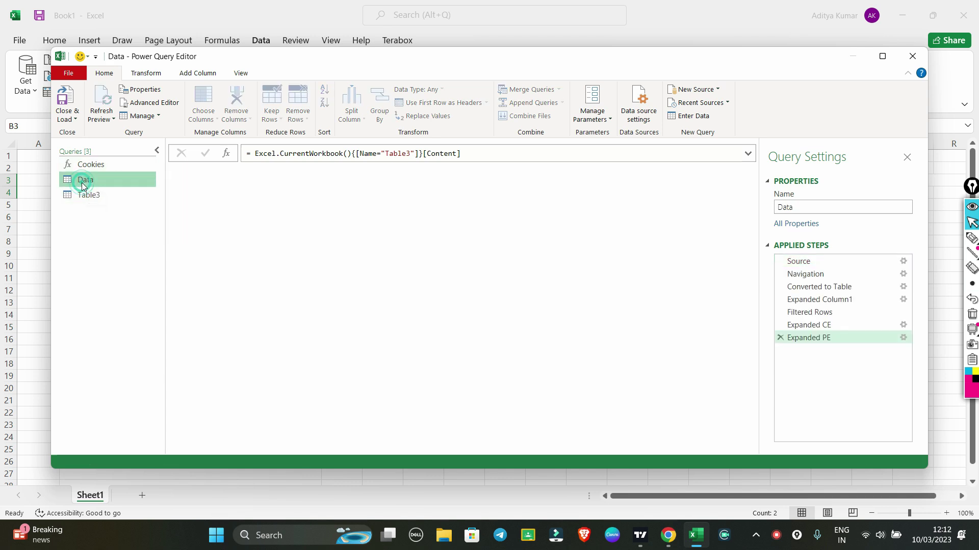
{"action": "left_click", "coordinate": [86, 196]}
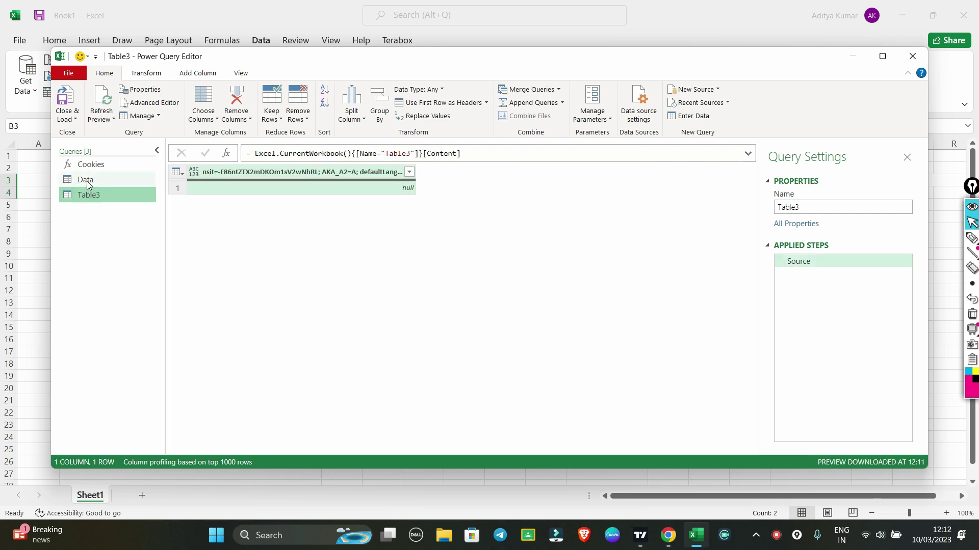
{"action": "left_click", "coordinate": [86, 180]}
{"action": "right_click", "coordinate": [87, 182]}
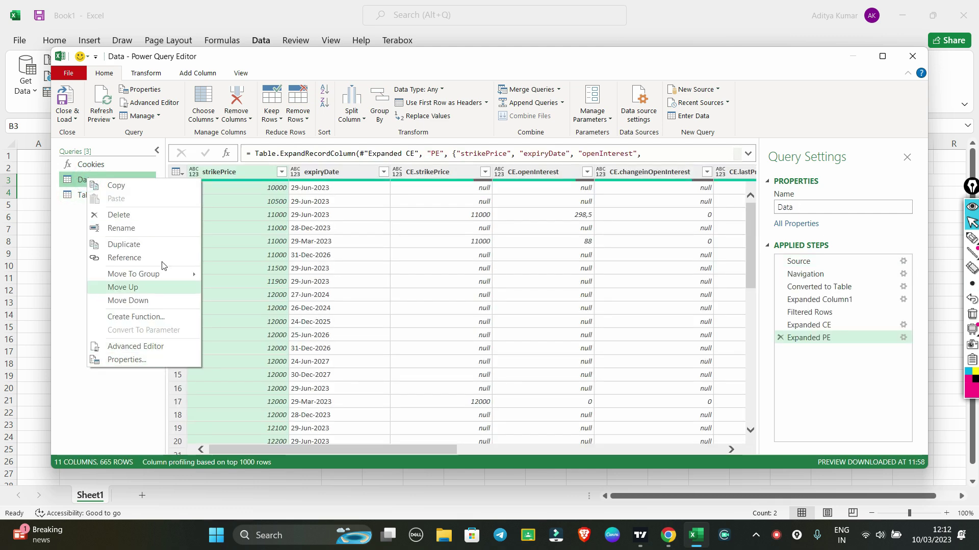
{"action": "left_click", "coordinate": [131, 213]}
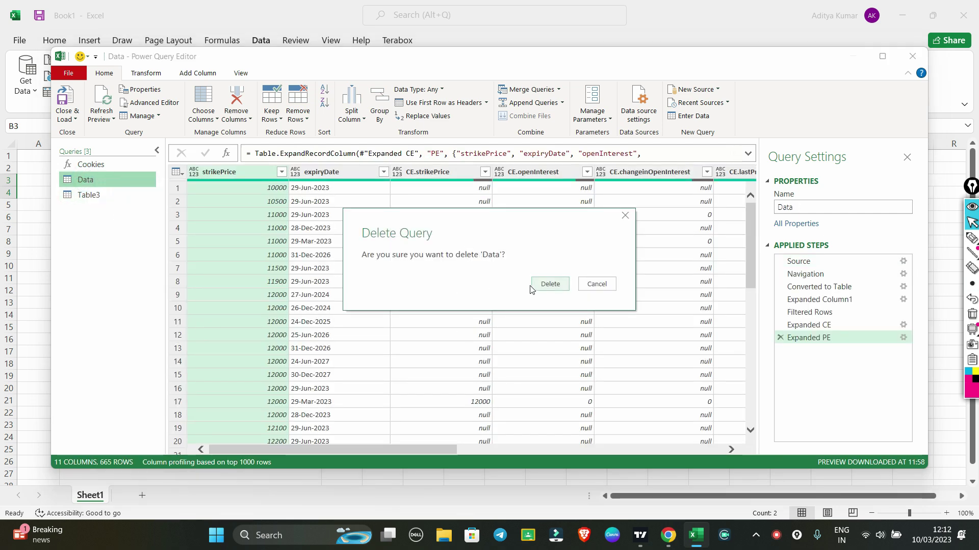
{"action": "left_click", "coordinate": [544, 283]}
{"action": "left_click", "coordinate": [91, 168]}
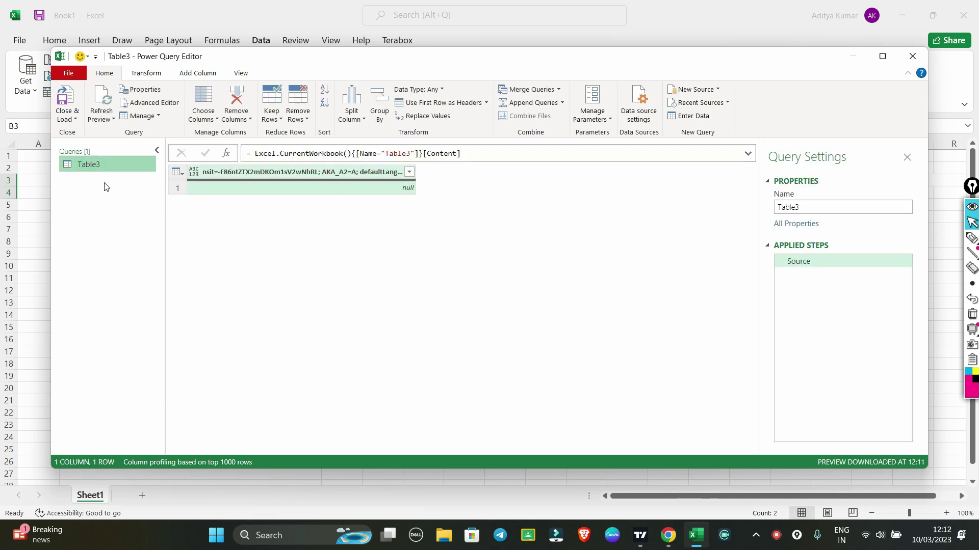
- Rename the Table3 query as Data
{"action": "right_click", "coordinate": [94, 170]}
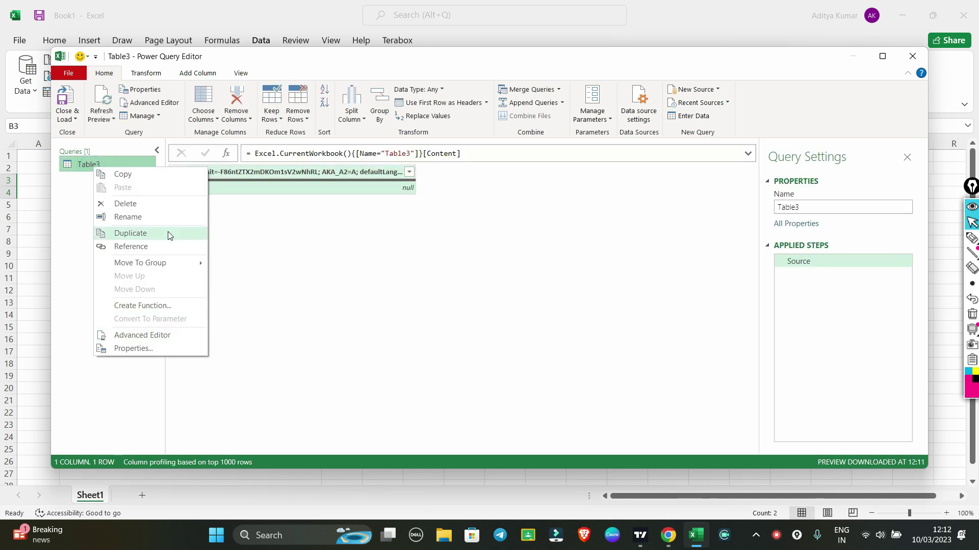
{"action": "left_click", "coordinate": [131, 218]}
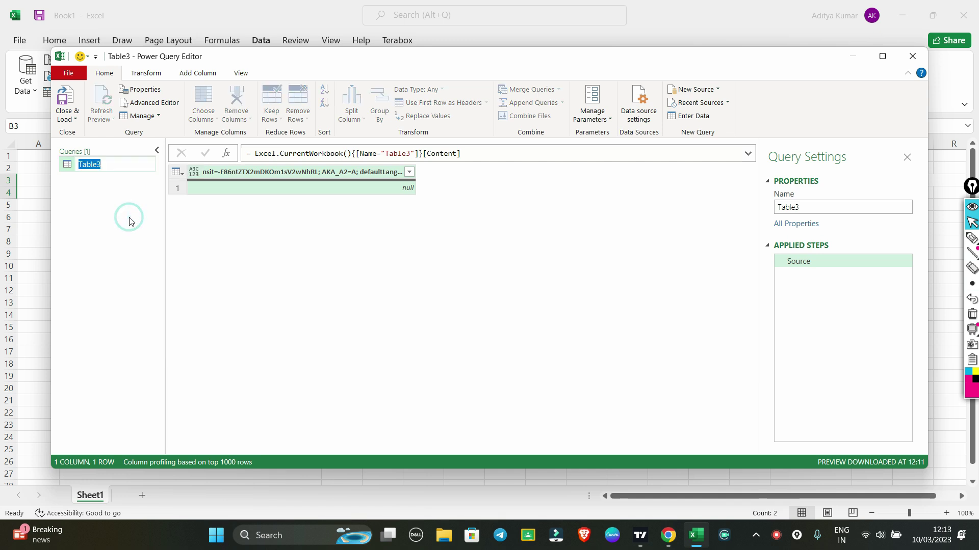
{"action": "type", "text": "D"}
{"action": "key", "text": "Return"}
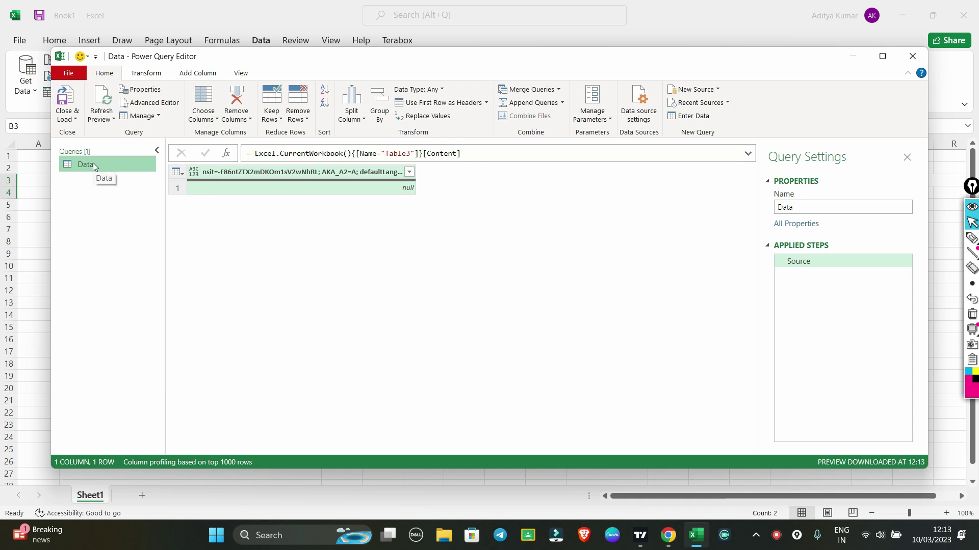
- In the Data query's Advanced Editor, insert the line "let cookies=()=>" above the code, copied from the Google Drive text file in the browser
{"action": "left_click", "coordinate": [162, 103]}
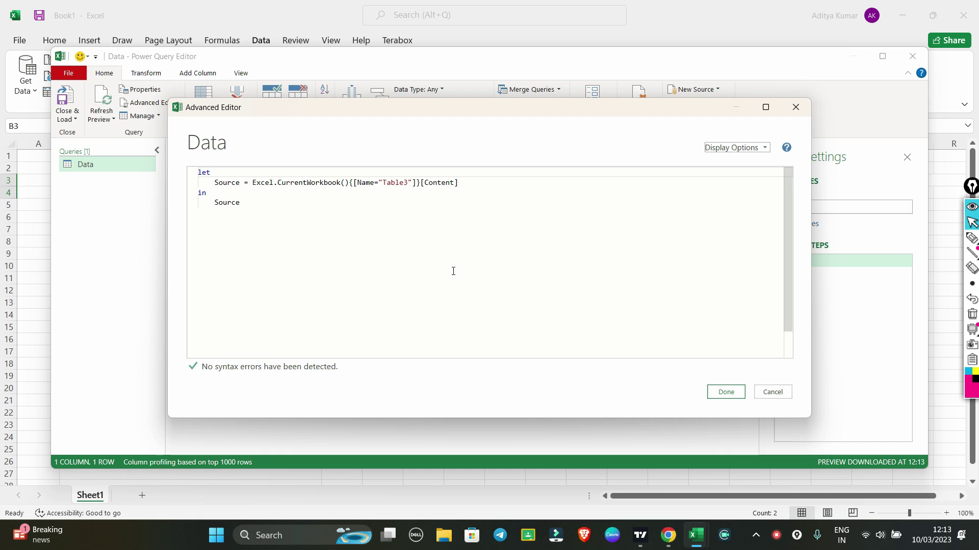
{"action": "left_click", "coordinate": [673, 537]}
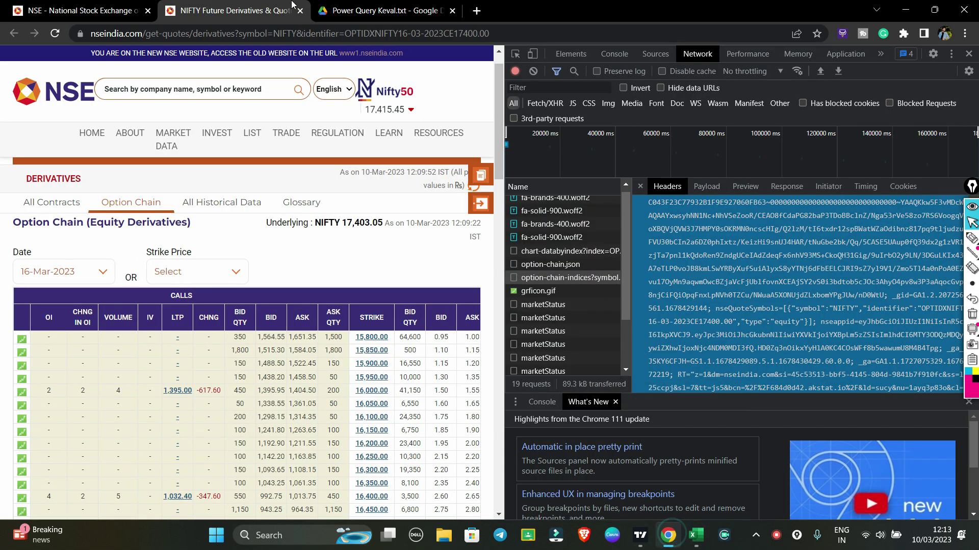
{"action": "left_click", "coordinate": [383, 4]}
{"action": "left_click", "coordinate": [198, 136]}
{"action": "left_click", "coordinate": [220, 102]}
{"action": "left_click_drag", "start_coordinate": [210, 106], "coordinate": [115, 105]}
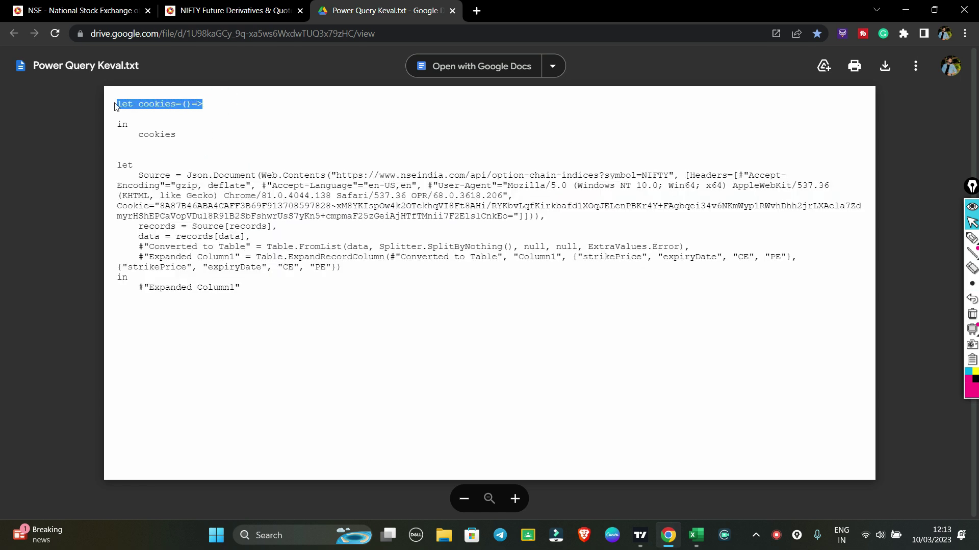
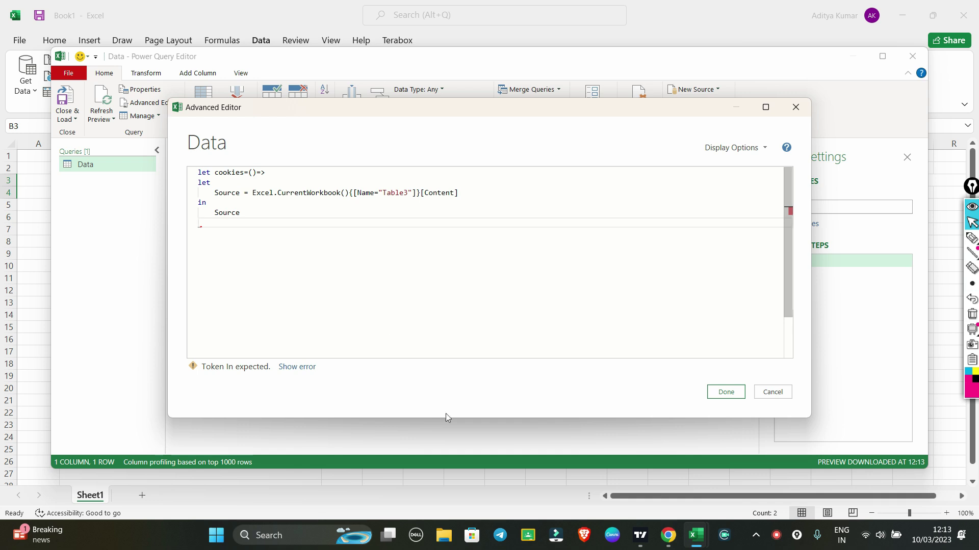
- Copy the closing lines "in cookies" from the browser's text file, append them to the Data query's code in Excel, and apply the code
{"action": "left_click", "coordinate": [669, 536]}
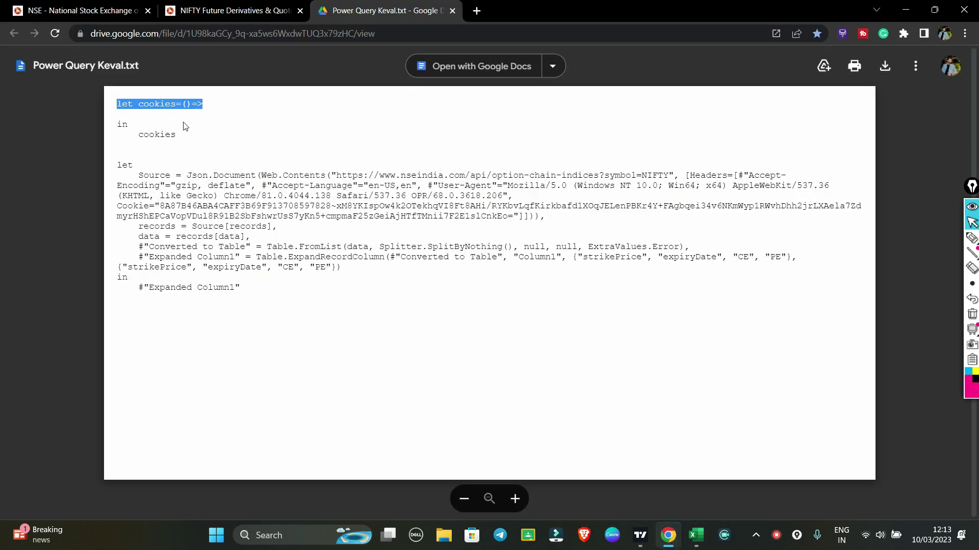
{"action": "left_click_drag", "start_coordinate": [196, 135], "coordinate": [120, 122]}
{"action": "key", "text": "ctrl+c"}
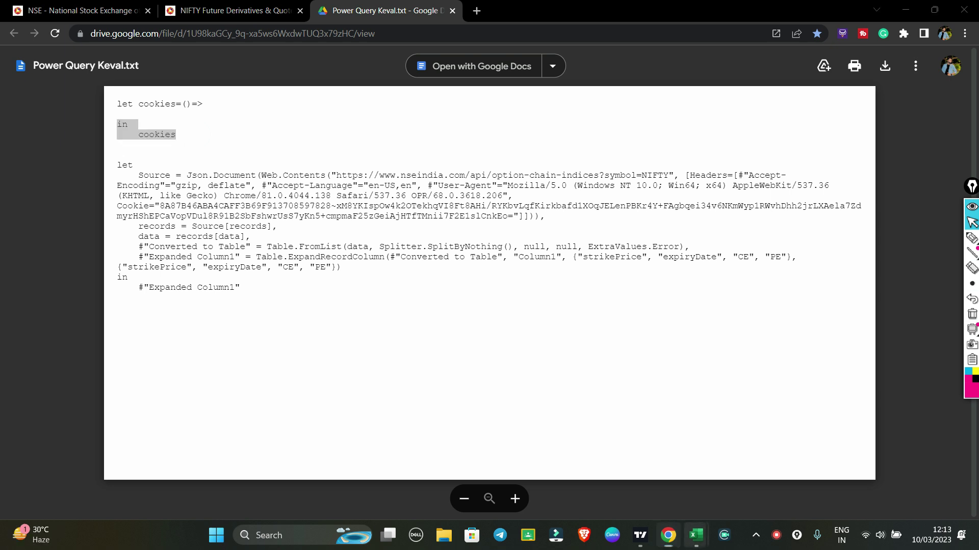
{"action": "left_click", "coordinate": [696, 535]}
{"action": "left_click", "coordinate": [802, 444]}
{"action": "left_click", "coordinate": [219, 226]}
{"action": "key", "text": "ctrl+v"}
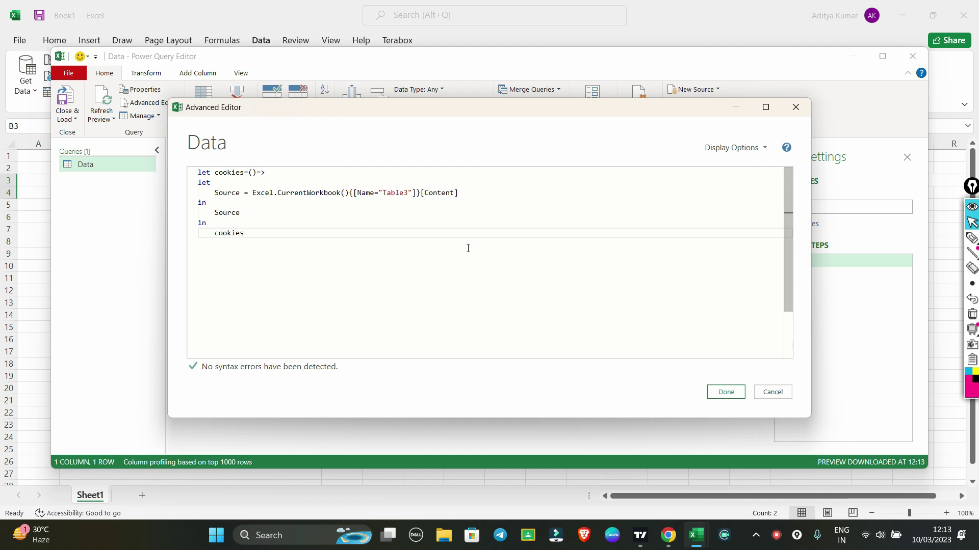
{"action": "left_click", "coordinate": [721, 395]}
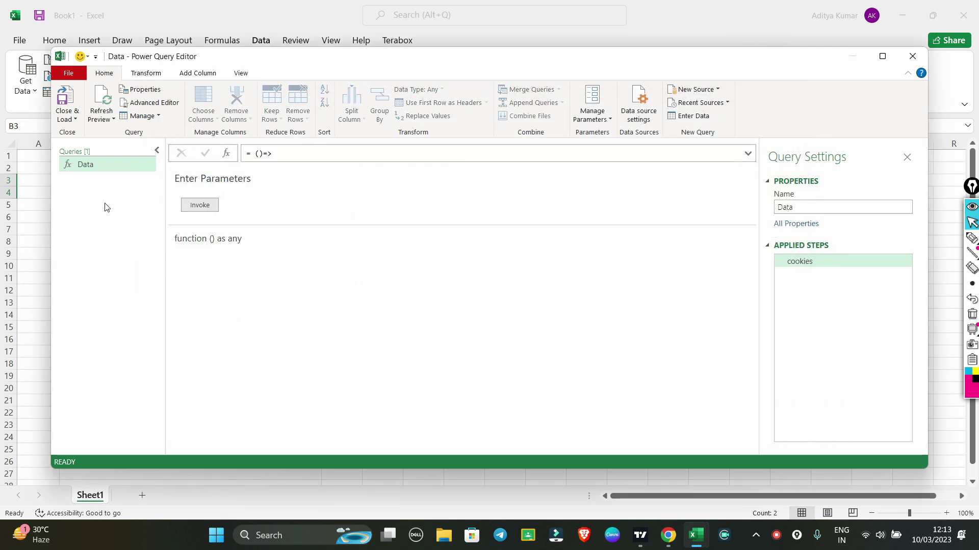
- Add a new blank query to the query list and rename it as Cookies
{"action": "right_click", "coordinate": [110, 170]}
{"action": "left_click", "coordinate": [87, 219]}
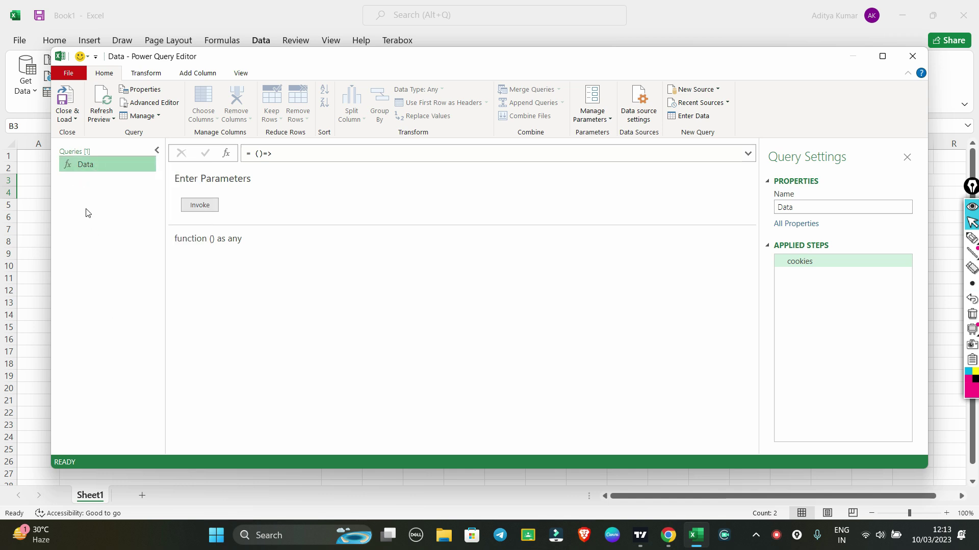
{"action": "right_click", "coordinate": [85, 210]}
{"action": "left_click", "coordinate": [161, 227]}
{"action": "mouse_move", "coordinate": [234, 296]}
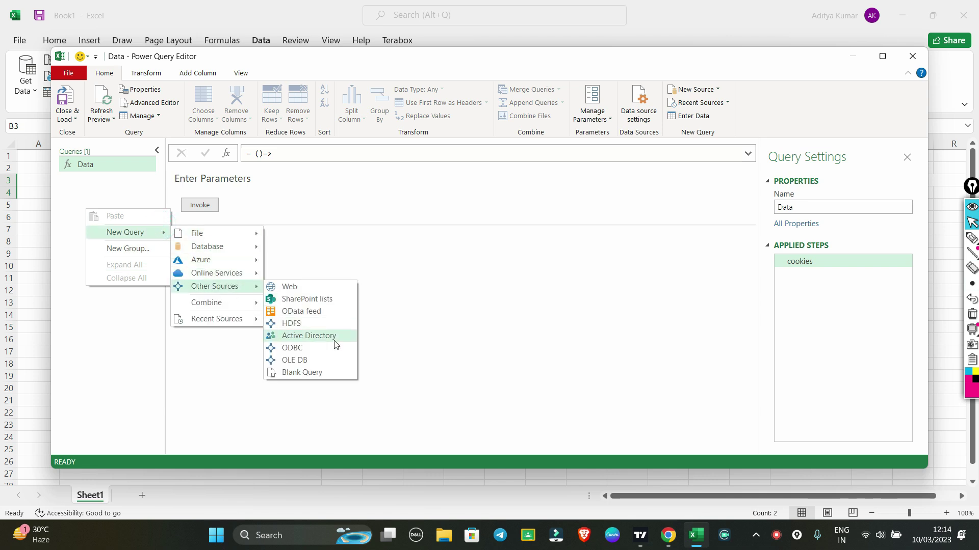
{"action": "left_click", "coordinate": [323, 369]}
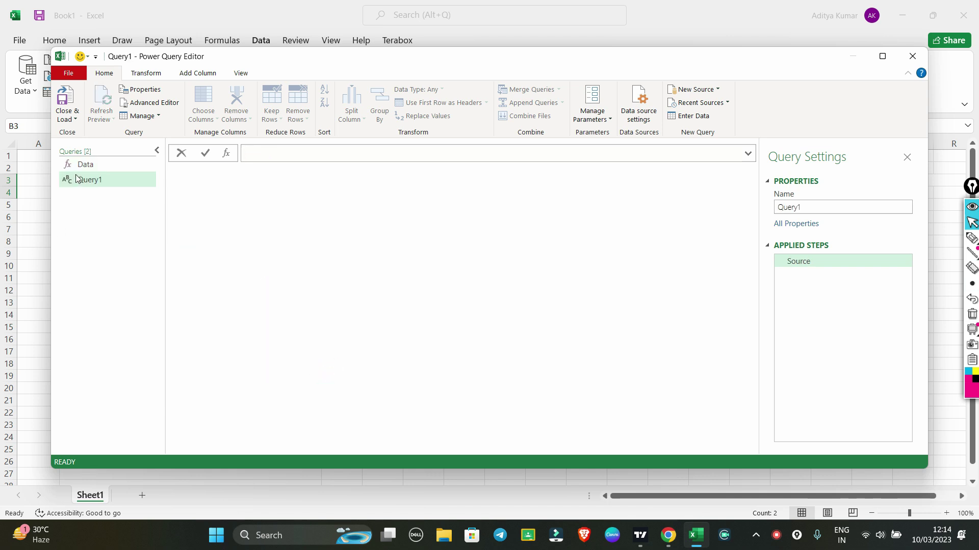
{"action": "right_click", "coordinate": [85, 182]}
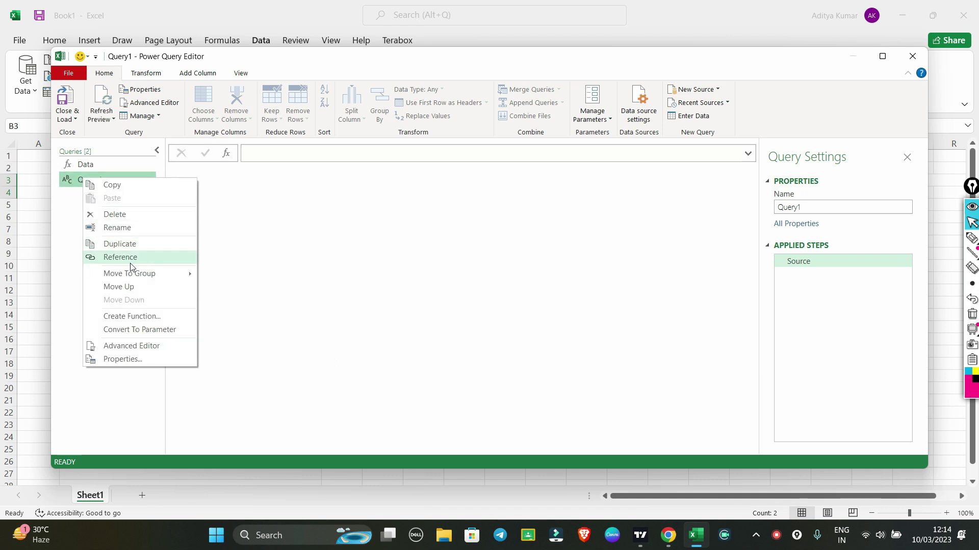
{"action": "left_click", "coordinate": [143, 227]}
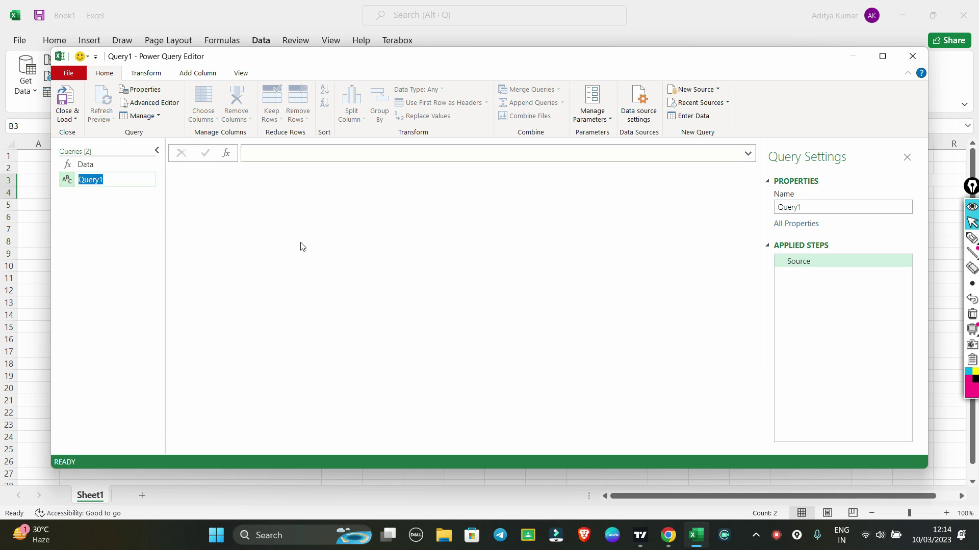
{"action": "type", "text": "Cp"}
{"action": "key", "text": "Return"}
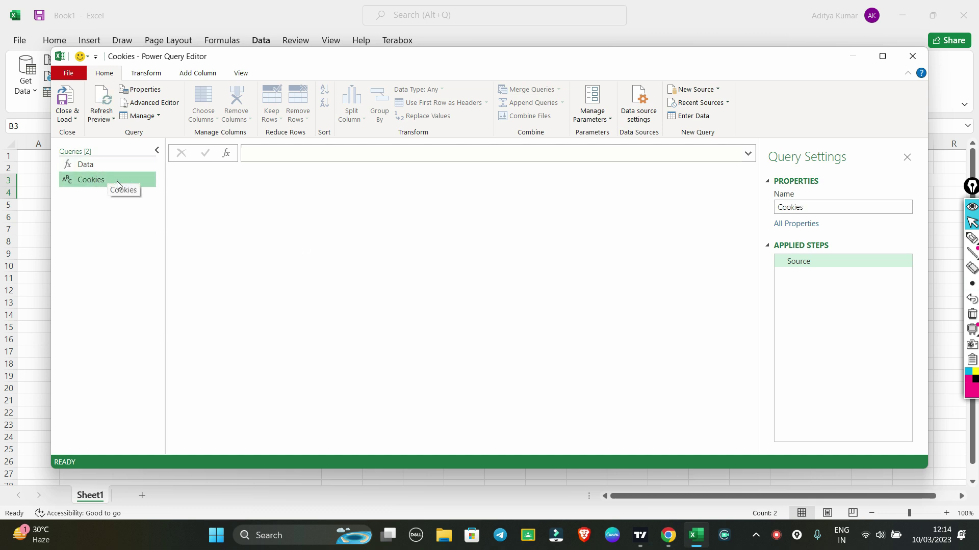
- Clear all the default code from the Cookies query in the Advanced Editor
{"action": "left_click", "coordinate": [159, 104]}
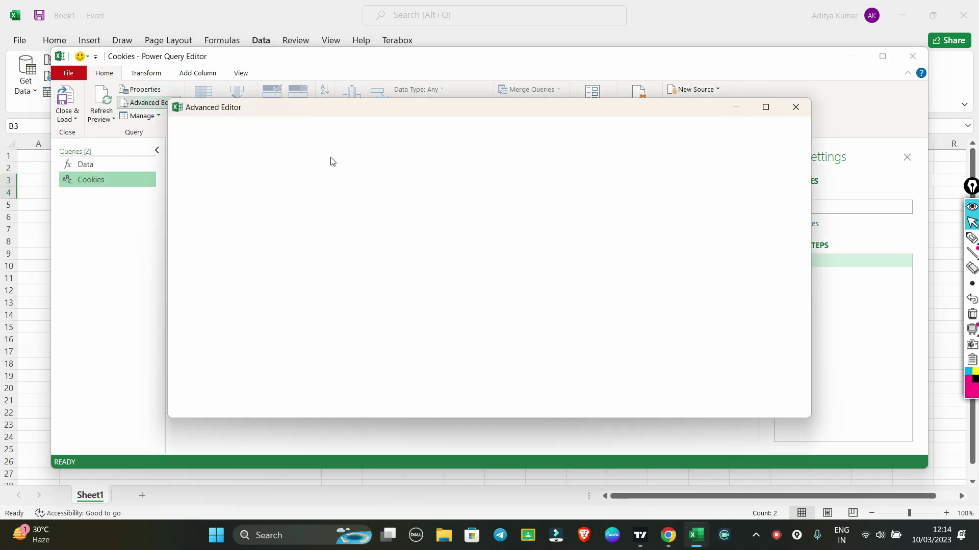
{"action": "left_click", "coordinate": [251, 208]}
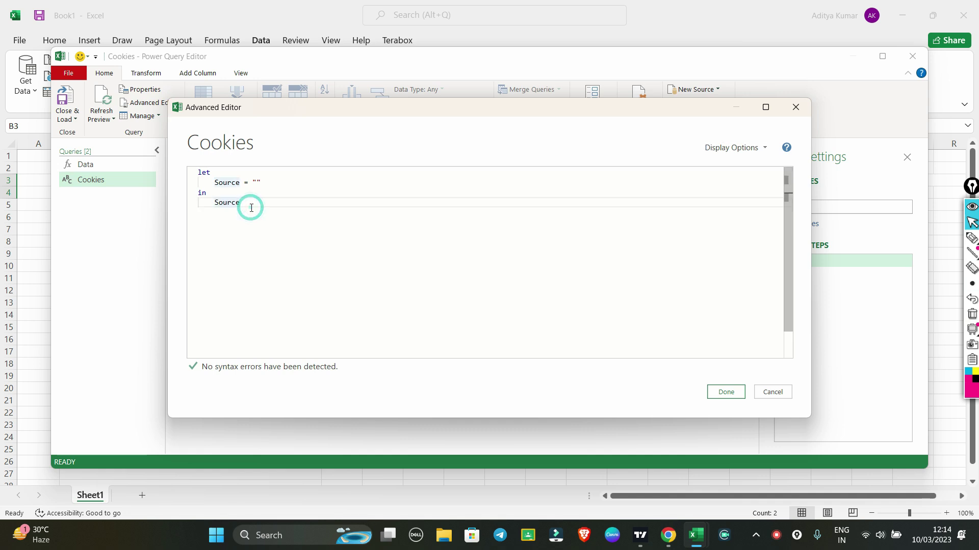
{"action": "key", "text": "ctrl+a"}
{"action": "key", "text": "BackSpace"}
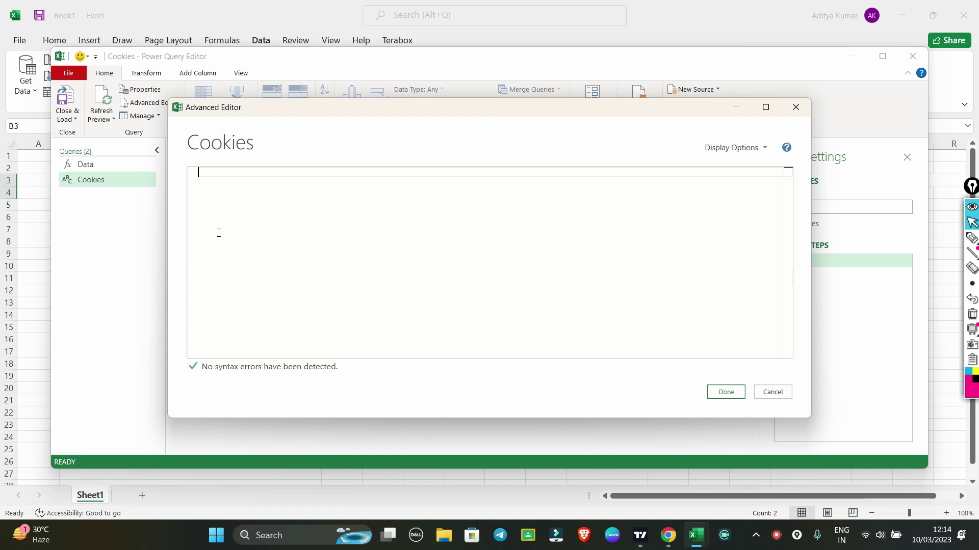
- Copy the NIFTY option-chain import code, including its cookie token, from the browser's text file into Excel's Cookies query and apply it
{"action": "left_click", "coordinate": [666, 537]}
{"action": "left_click_drag", "start_coordinate": [118, 168], "coordinate": [294, 297]}
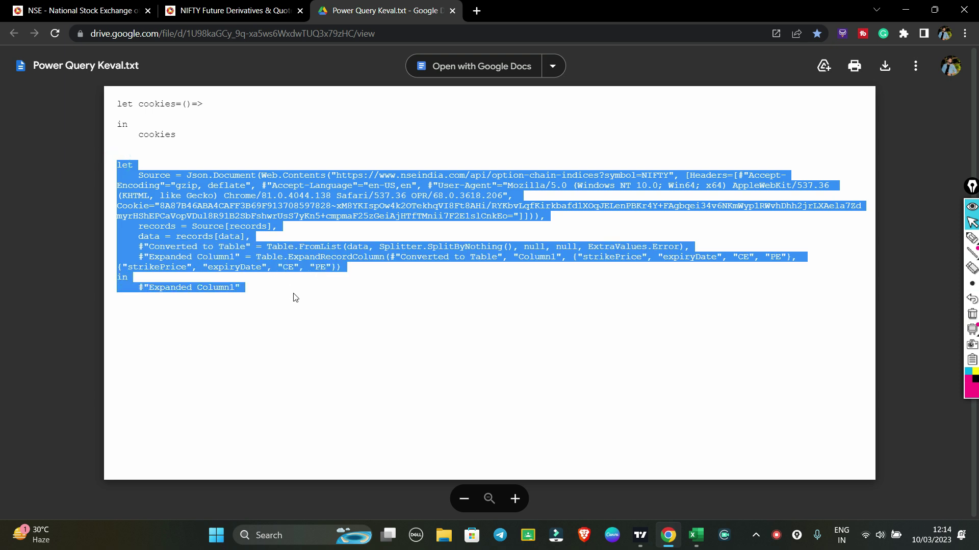
{"action": "left_click", "coordinate": [696, 536]}
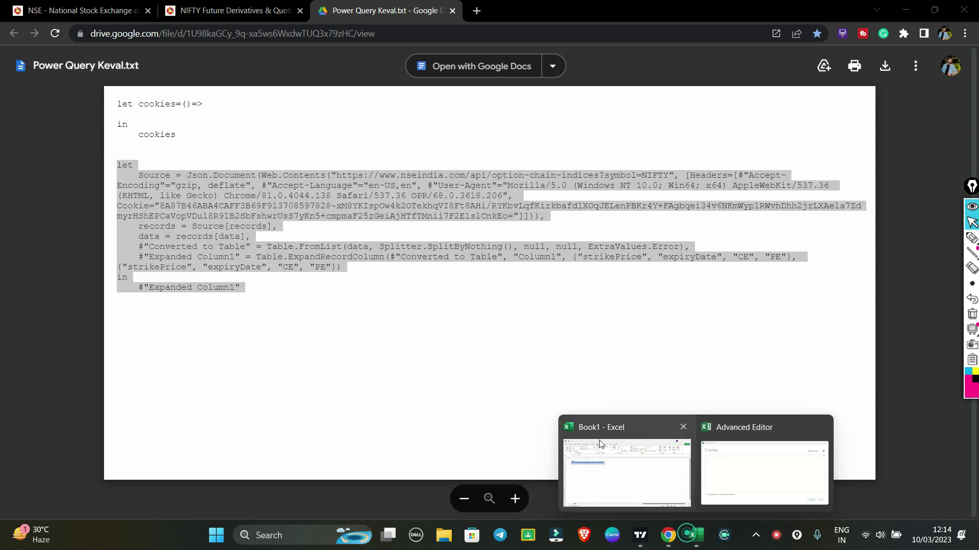
{"action": "left_click", "coordinate": [762, 480]}
{"action": "left_click", "coordinate": [222, 179]}
{"action": "key", "text": "ctrl+v"}
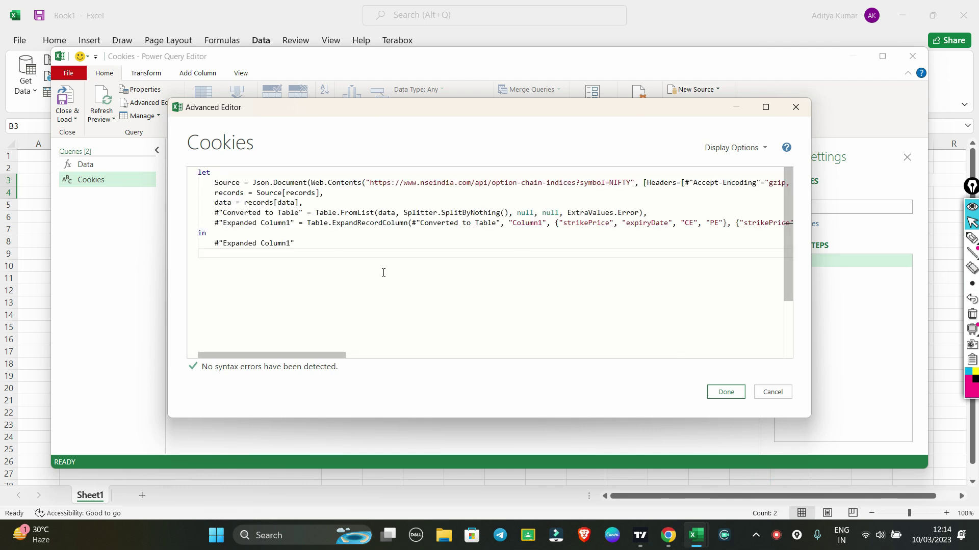
{"action": "left_click", "coordinate": [721, 393]}
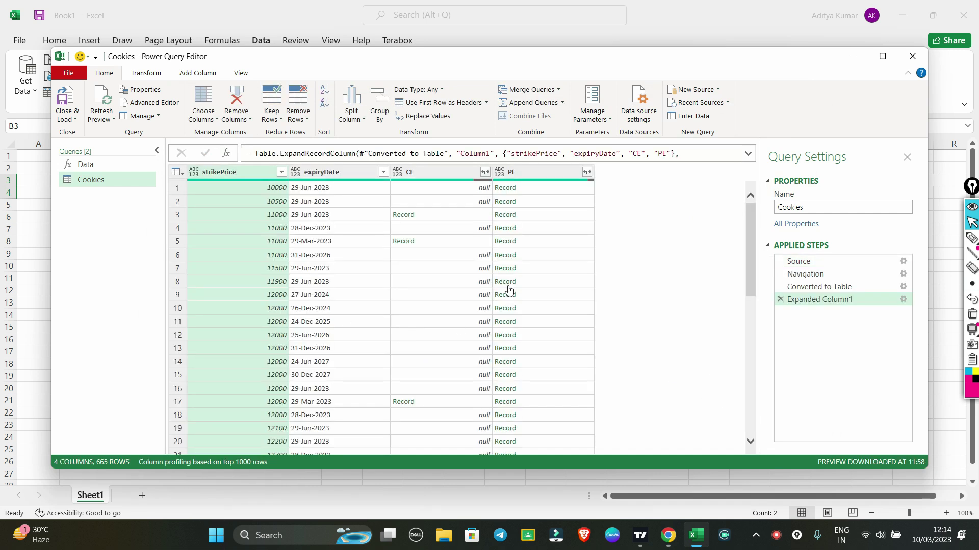
- Reorder the Cookies query's columns to expiryDate, CE, strikePrice, PE
{"action": "scroll", "coordinate": [525, 307], "scroll_direction": "down", "scroll_amount": 5}
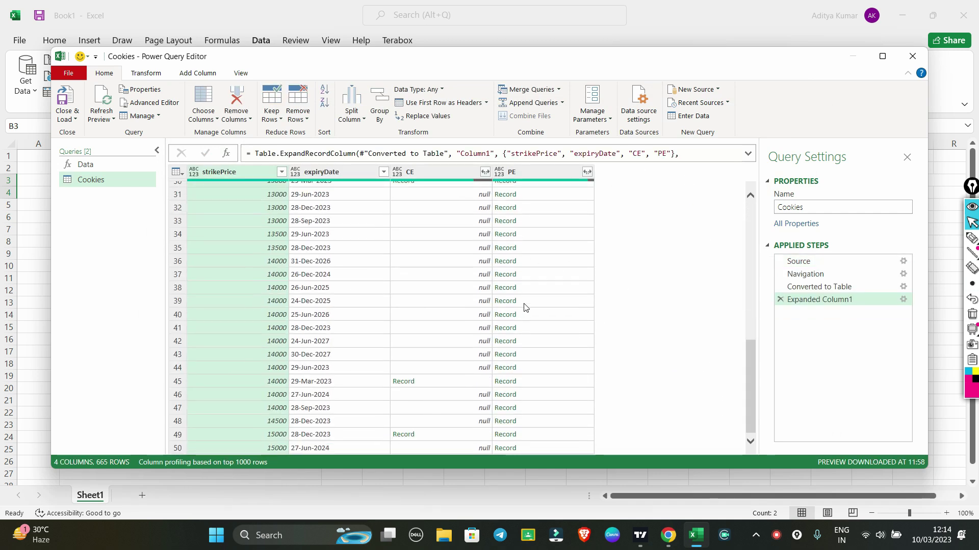
{"action": "scroll", "coordinate": [525, 307], "scroll_direction": "up", "scroll_amount": 10}
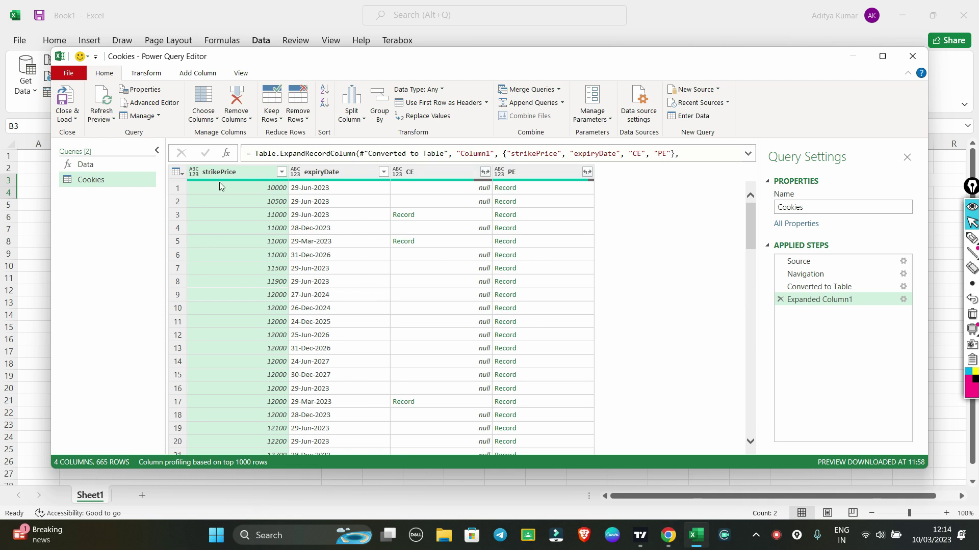
{"action": "left_click_drag", "start_coordinate": [224, 175], "coordinate": [402, 165]}
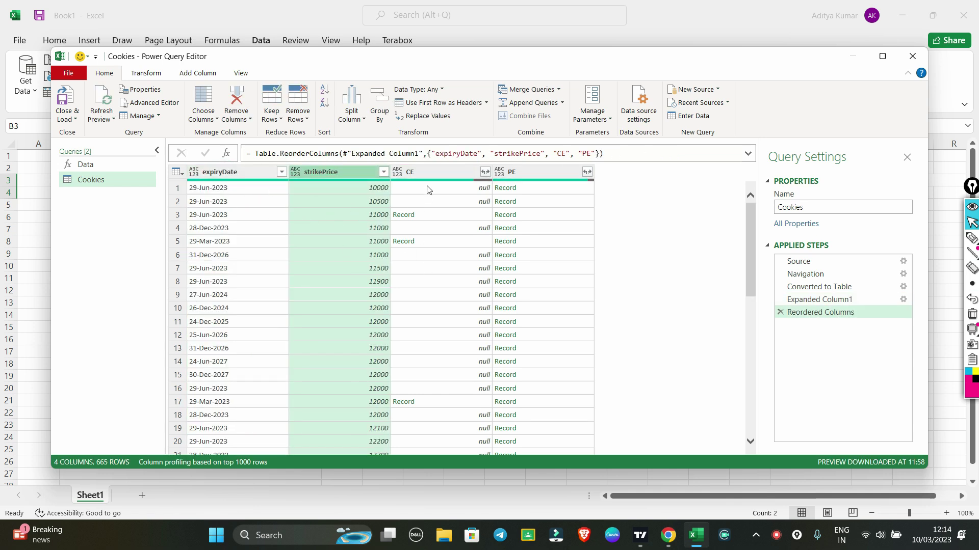
{"action": "left_click_drag", "start_coordinate": [430, 169], "coordinate": [206, 175]}
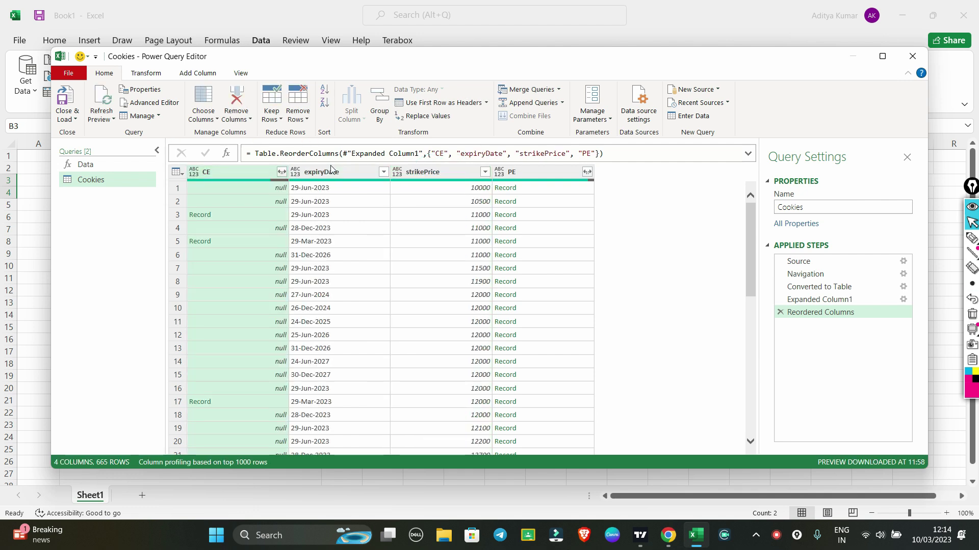
{"action": "left_click_drag", "start_coordinate": [331, 171], "coordinate": [196, 187]}
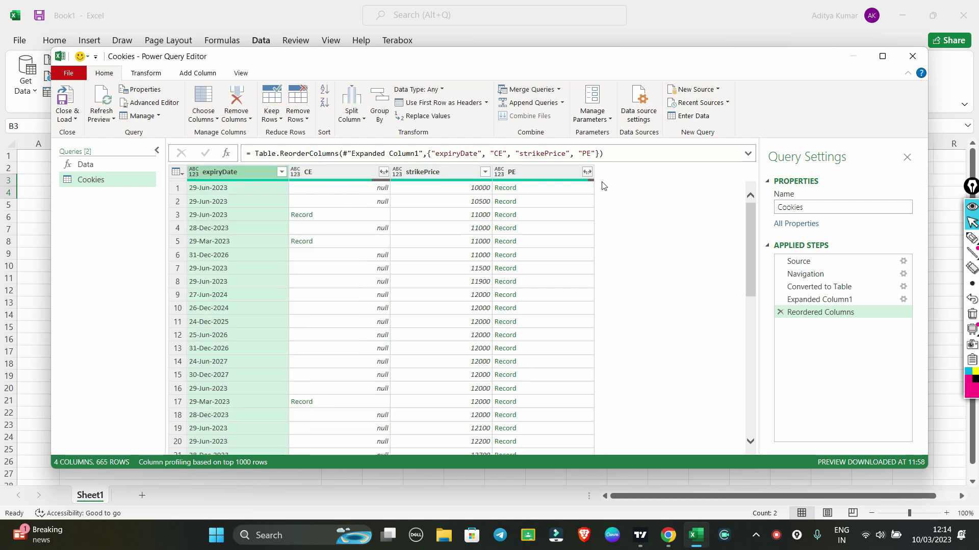
- Expand the CE column with only strikePrice, openInterest, changeinOpenInterest, lastPrice and pChange, keeping the original column name as prefix
{"action": "left_click", "coordinate": [328, 173]}
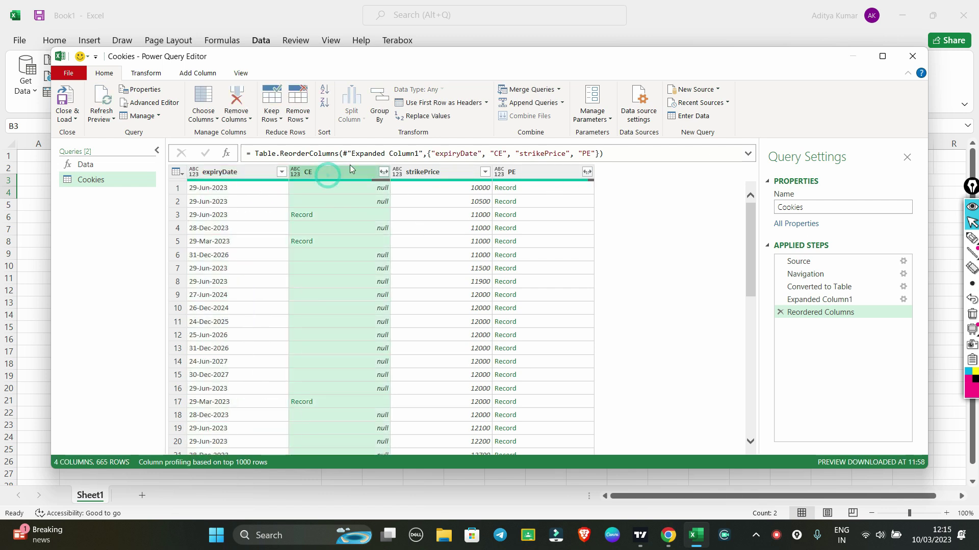
{"action": "left_click", "coordinate": [383, 173]}
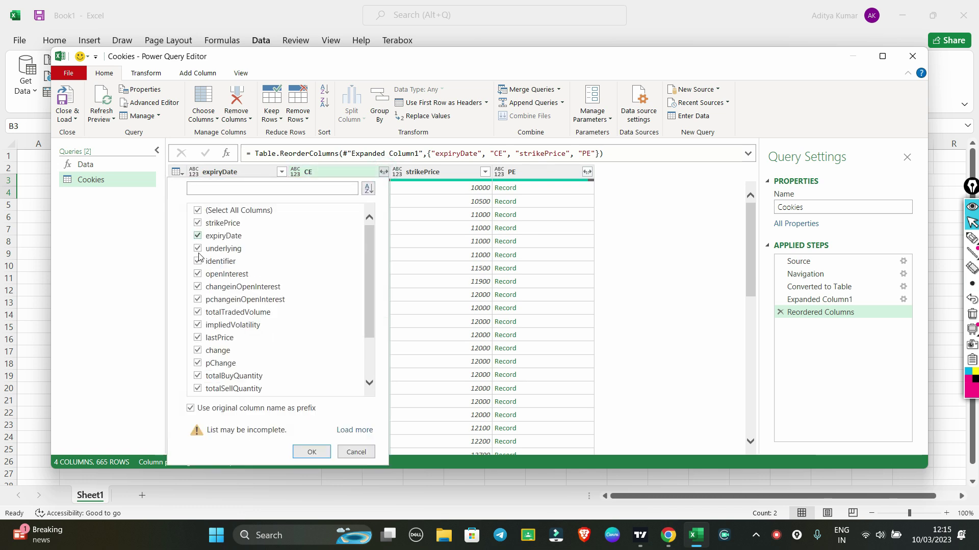
{"action": "left_click", "coordinate": [199, 211]}
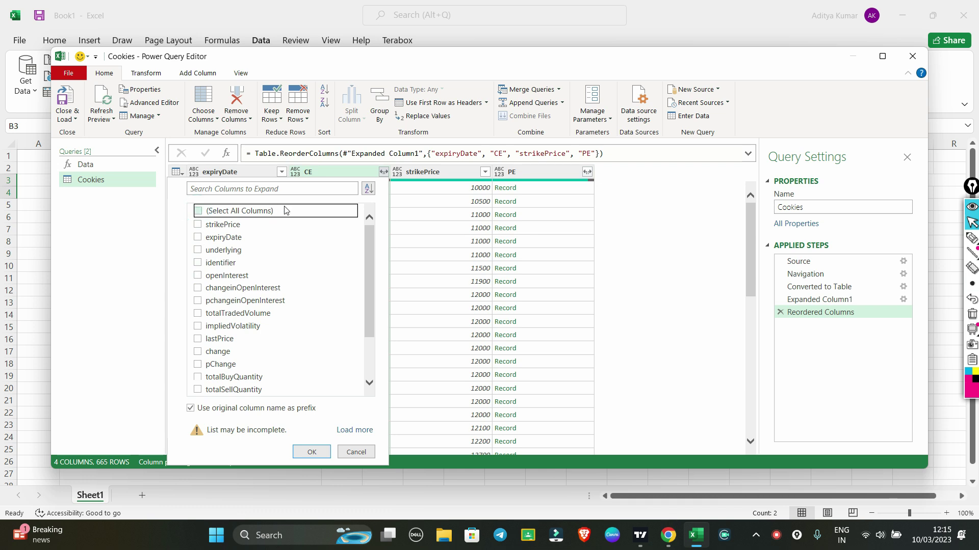
{"action": "left_click", "coordinate": [197, 224]}
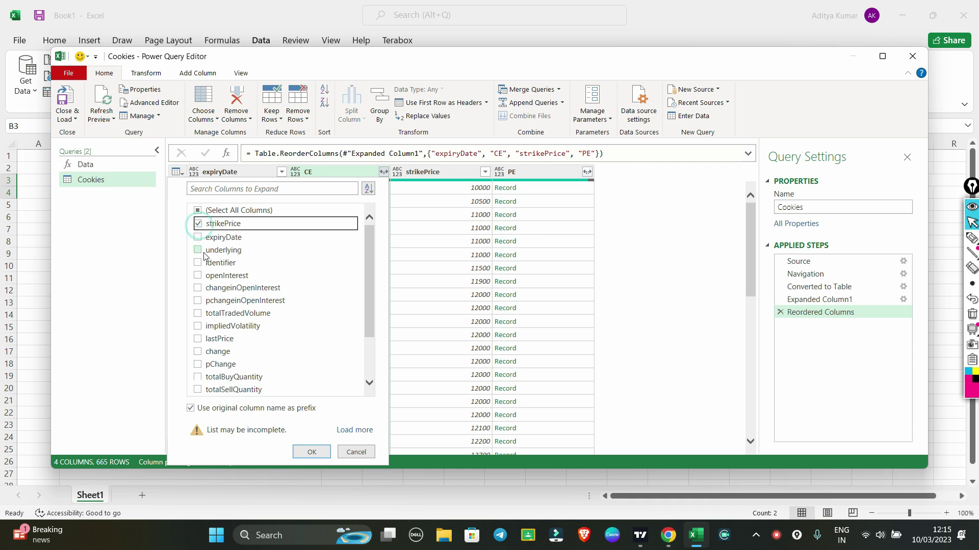
{"action": "left_click", "coordinate": [198, 275]}
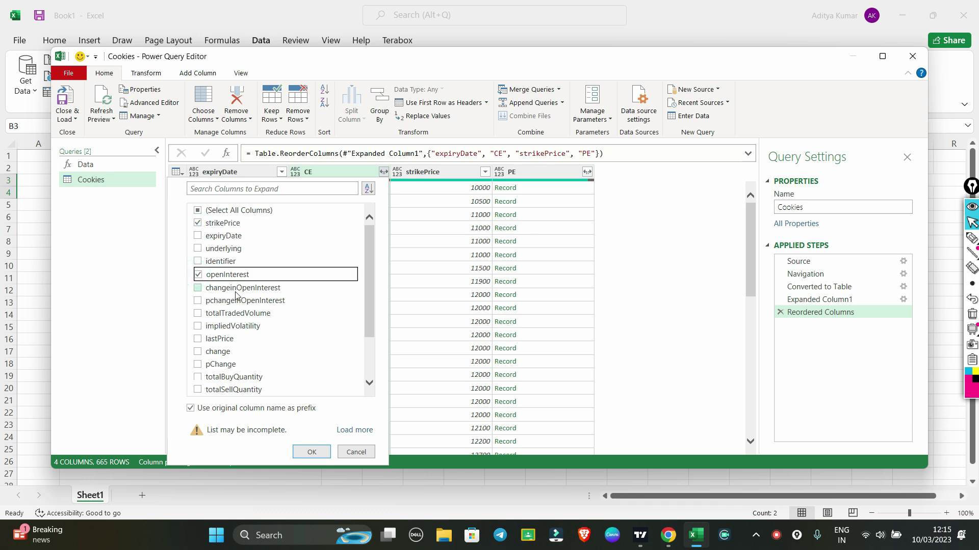
{"action": "left_click", "coordinate": [199, 288]}
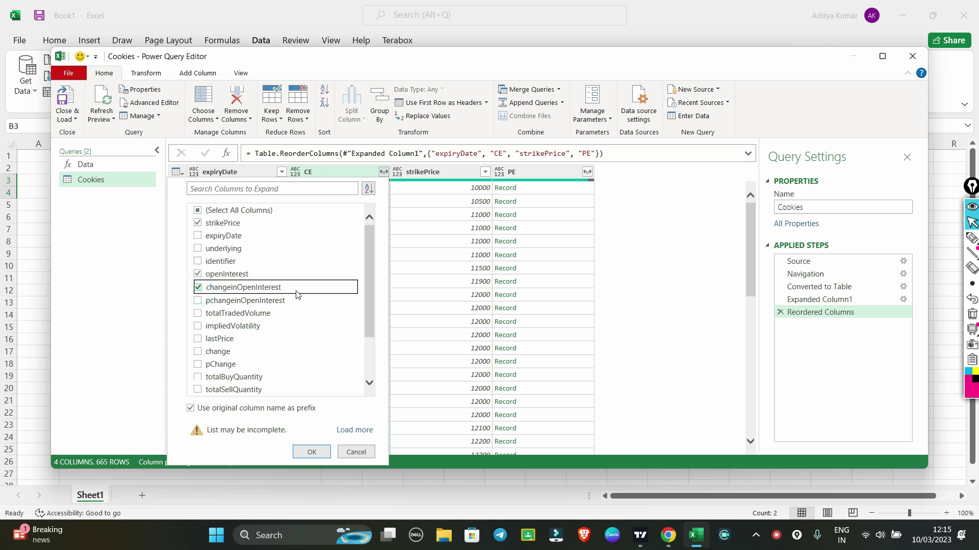
{"action": "scroll", "coordinate": [298, 295], "scroll_direction": "down", "scroll_amount": 1}
{"action": "scroll", "coordinate": [298, 294], "scroll_direction": "down", "scroll_amount": 2}
{"action": "left_click", "coordinate": [204, 277]}
{"action": "left_click", "coordinate": [199, 301]}
{"action": "left_click", "coordinate": [321, 454]}
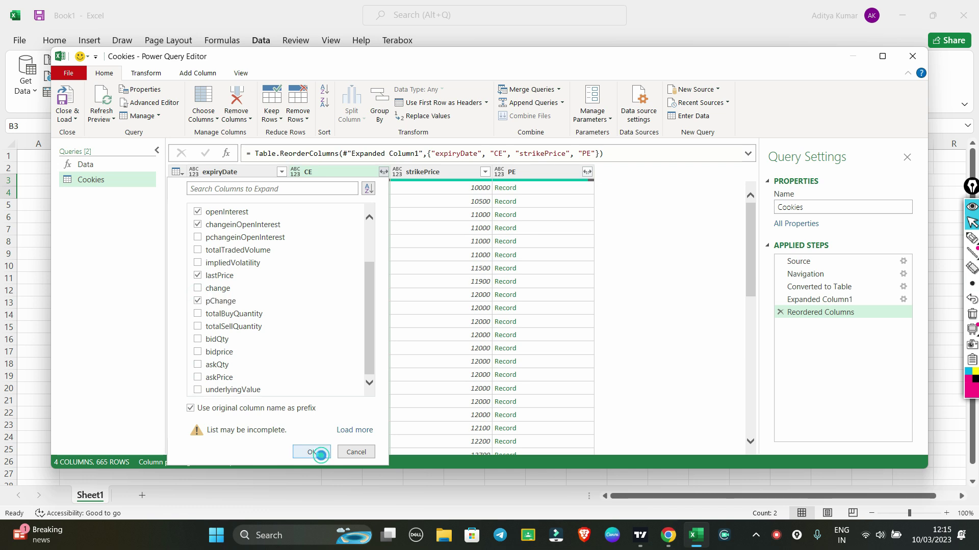
- Expand the PE column with only strikePrice, changeinOpenInterest, pchangeinOpenInterest, lastPrice and pChange, keeping the original column name as prefix
{"action": "scroll", "coordinate": [456, 194], "scroll_direction": "right", "scroll_amount": 5}
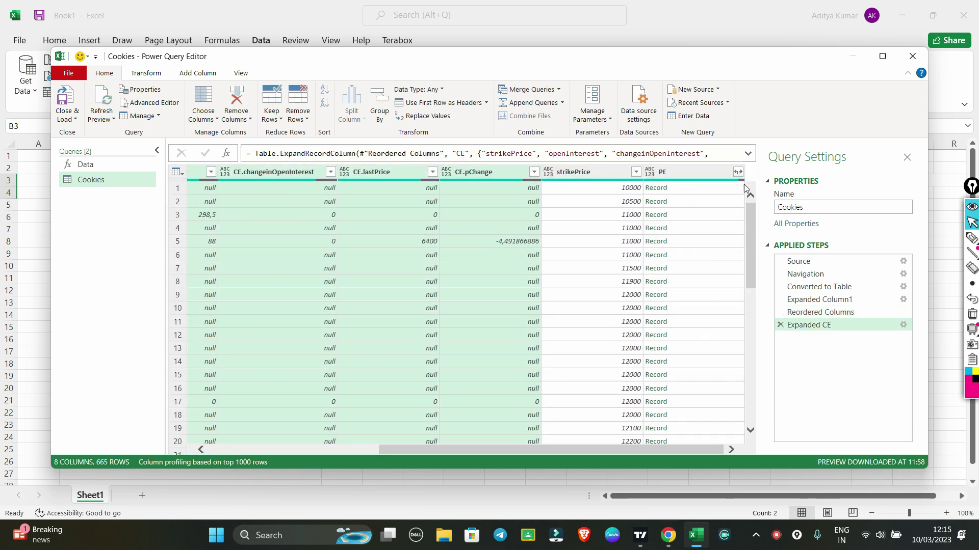
{"action": "left_click", "coordinate": [738, 172]}
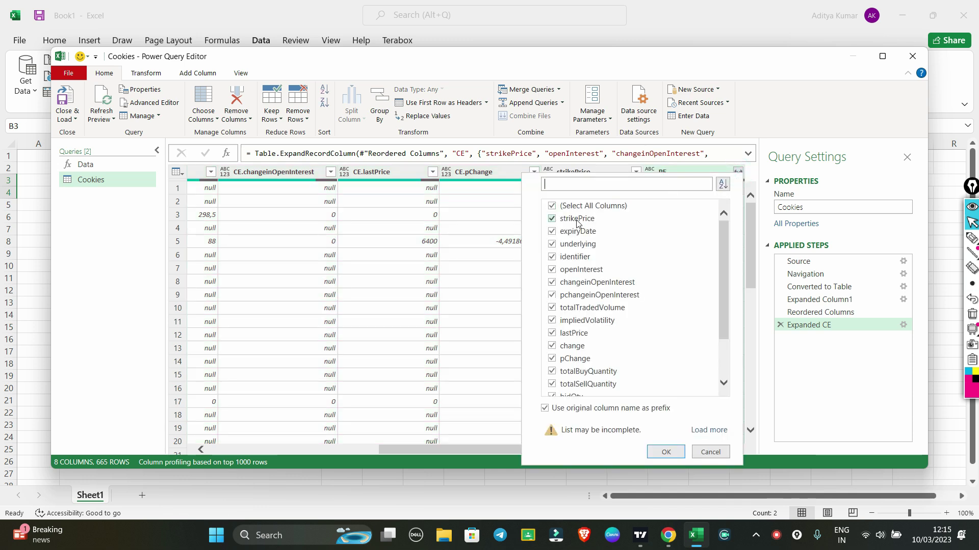
{"action": "left_click", "coordinate": [553, 207]}
{"action": "left_click", "coordinate": [553, 219]}
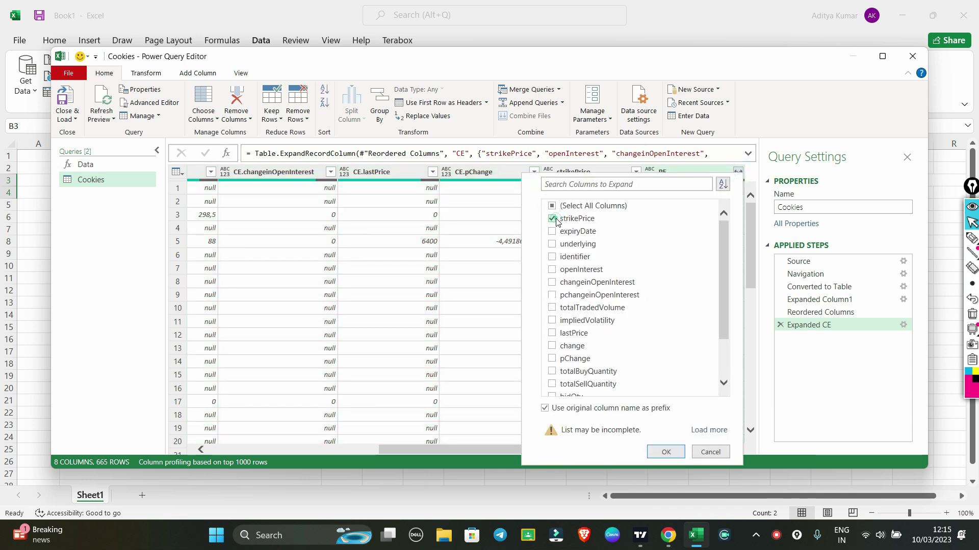
{"action": "left_click", "coordinate": [562, 284]}
{"action": "left_click", "coordinate": [557, 296]}
{"action": "scroll", "coordinate": [649, 317], "scroll_direction": "down", "scroll_amount": 2}
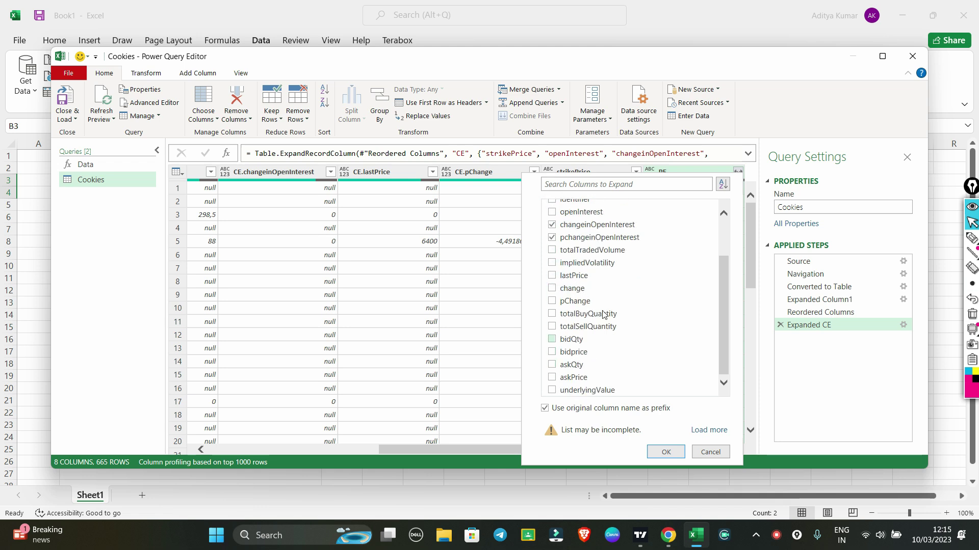
{"action": "left_click", "coordinate": [552, 276]}
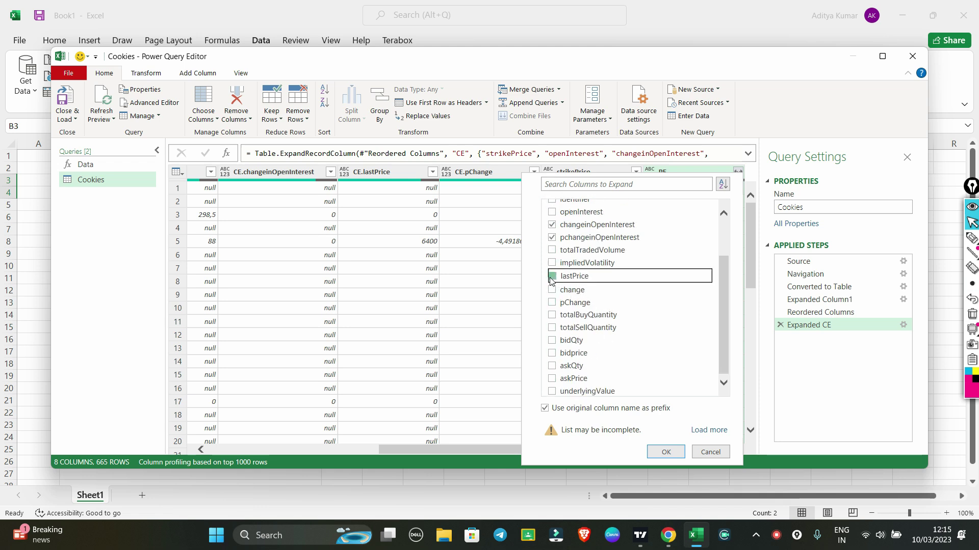
{"action": "left_click", "coordinate": [552, 303]}
{"action": "left_click", "coordinate": [664, 452]}
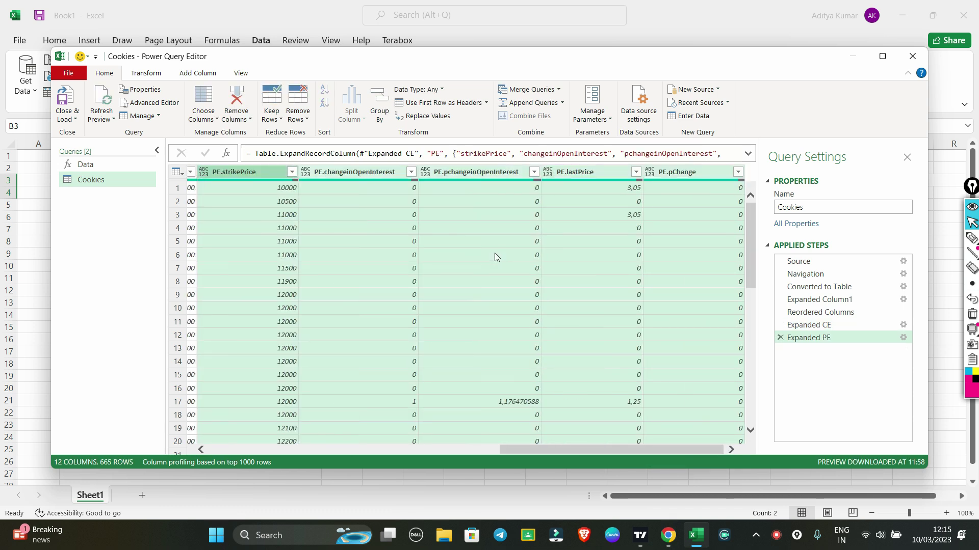
- Load the Cookies query into a worksheet table and close the Queries & Connections pane
{"action": "scroll", "coordinate": [555, 270], "scroll_direction": "left", "scroll_amount": 5}
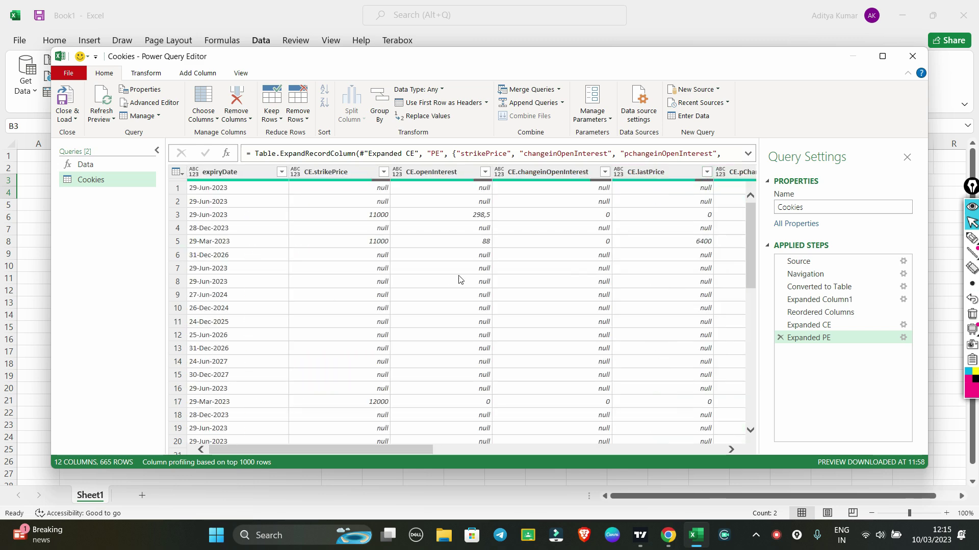
{"action": "left_click", "coordinate": [65, 97]}
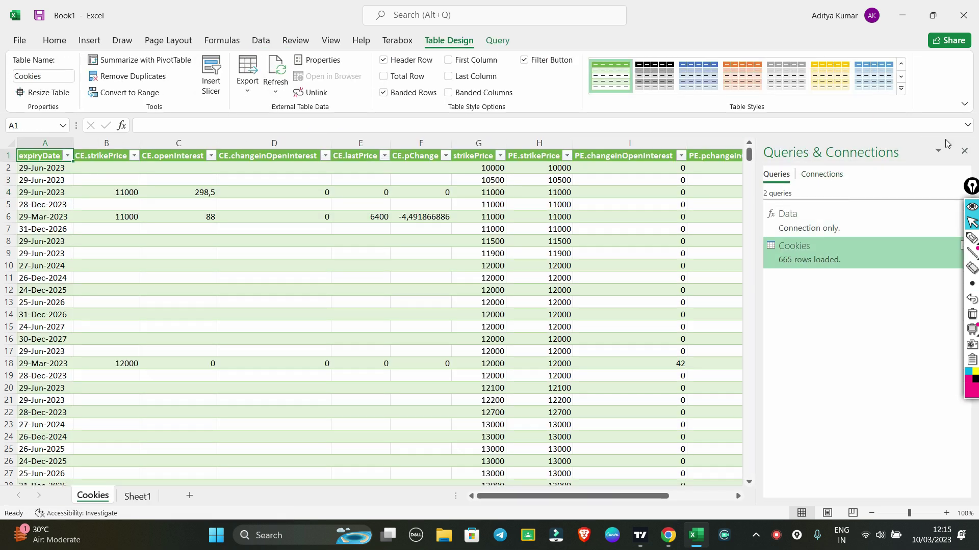
{"action": "left_click", "coordinate": [967, 151]}
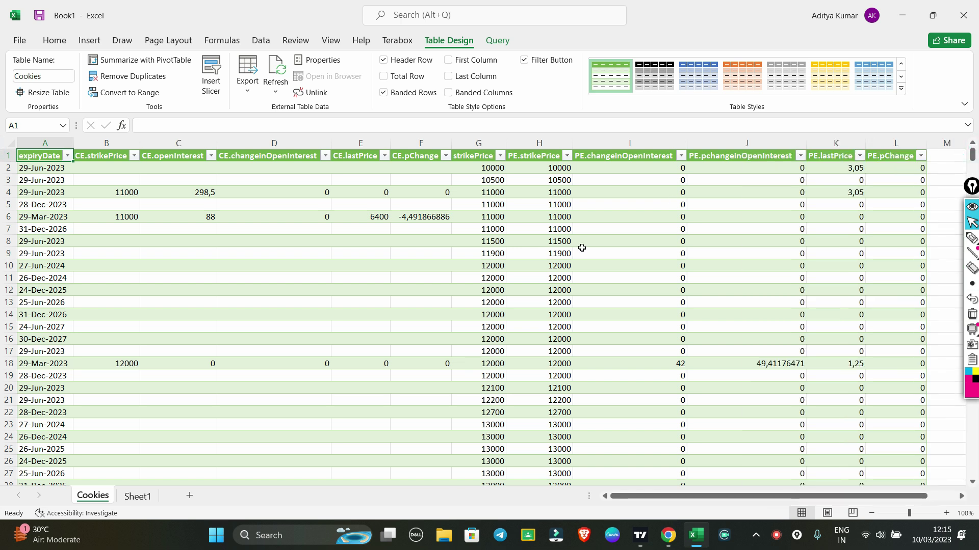
- Filter the table's expiryDate column to 16-Mar-2023 only and review the option chain rows for that expiry
{"action": "left_click", "coordinate": [190, 241]}
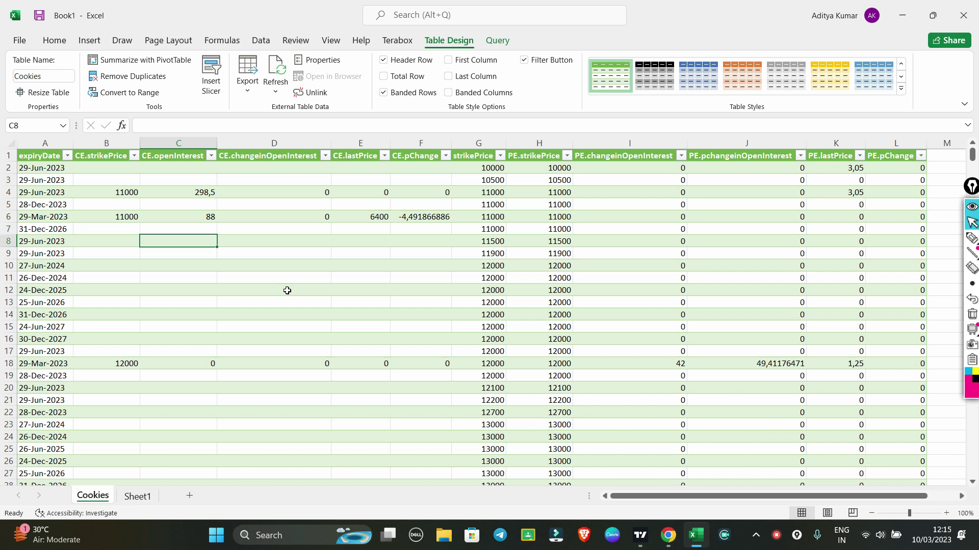
{"action": "left_click", "coordinate": [66, 155]}
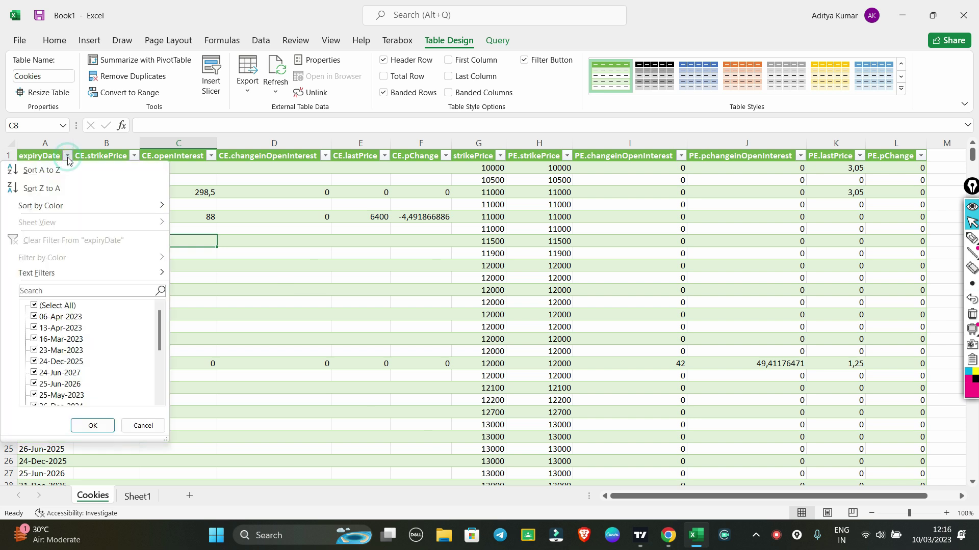
{"action": "left_click", "coordinate": [34, 306]}
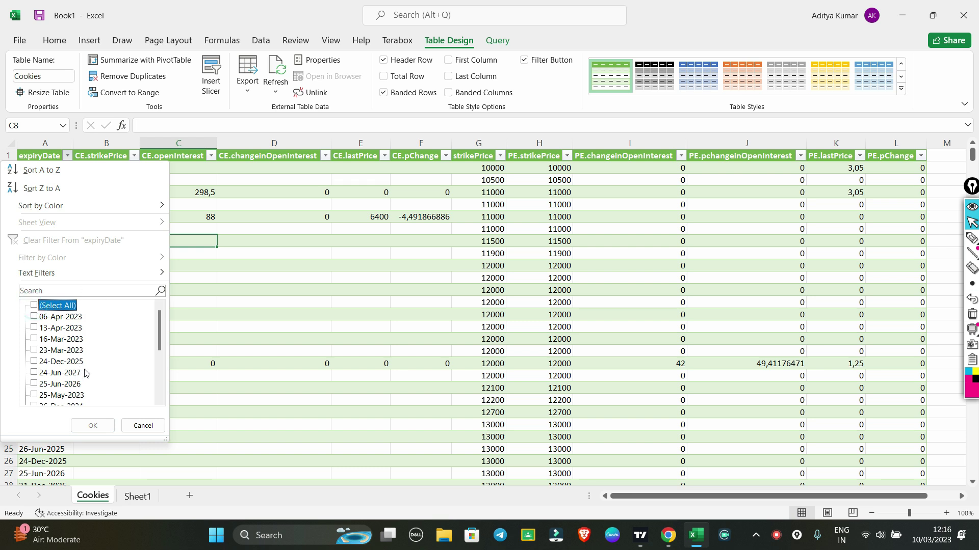
{"action": "left_click", "coordinate": [34, 339]}
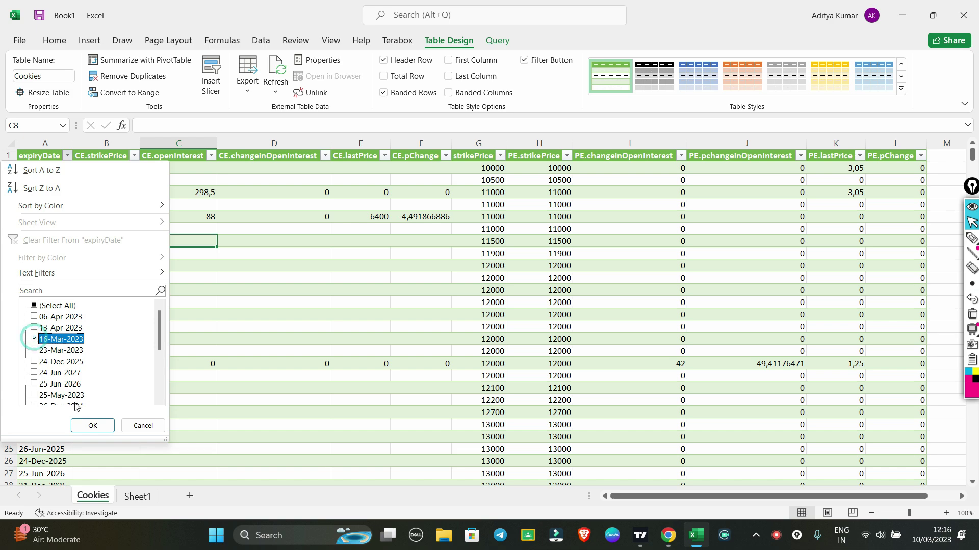
{"action": "left_click", "coordinate": [95, 423]}
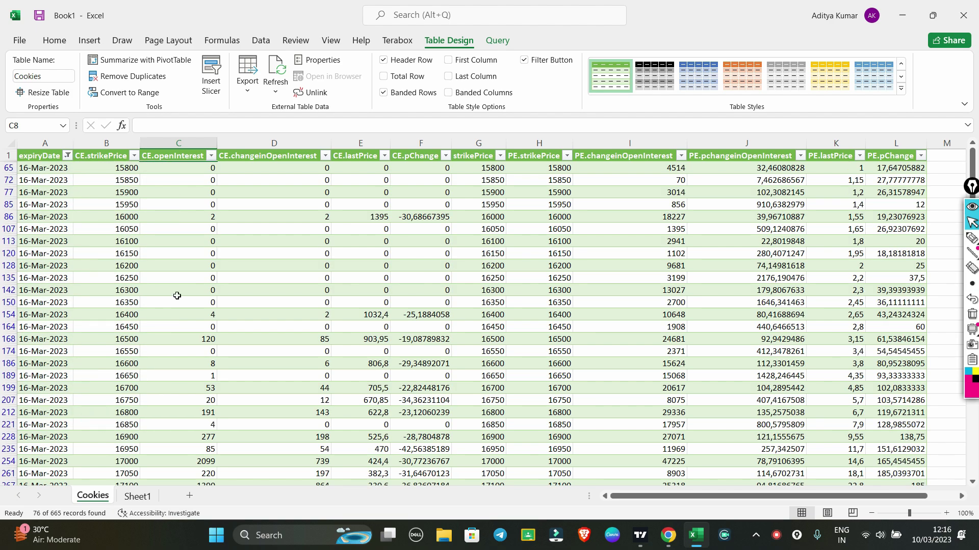
{"action": "scroll", "coordinate": [176, 296], "scroll_direction": "down", "scroll_amount": 7}
{"action": "scroll", "coordinate": [177, 295], "scroll_direction": "up", "scroll_amount": 7}
{"action": "scroll", "coordinate": [502, 351], "scroll_direction": "down", "scroll_amount": 8}
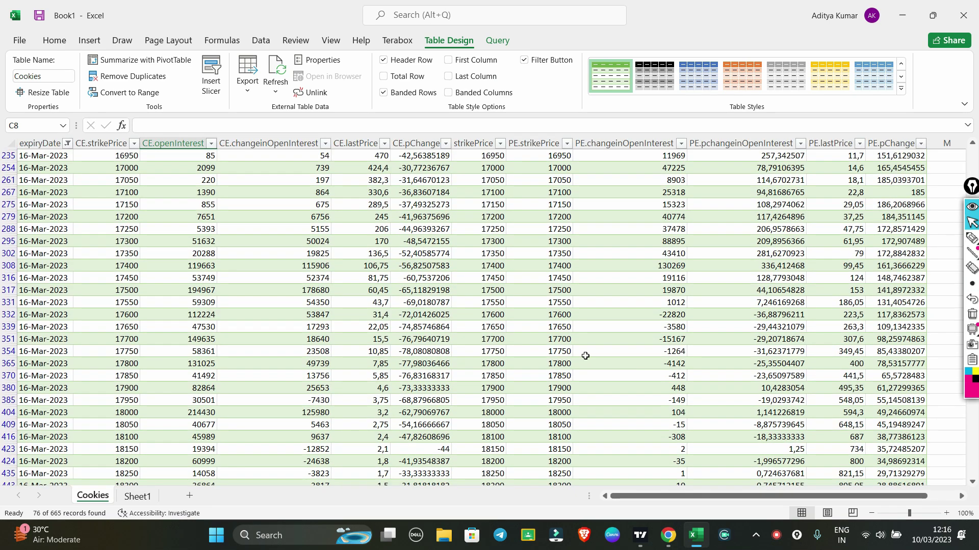
{"action": "scroll", "coordinate": [586, 356], "scroll_direction": "up", "scroll_amount": 8}
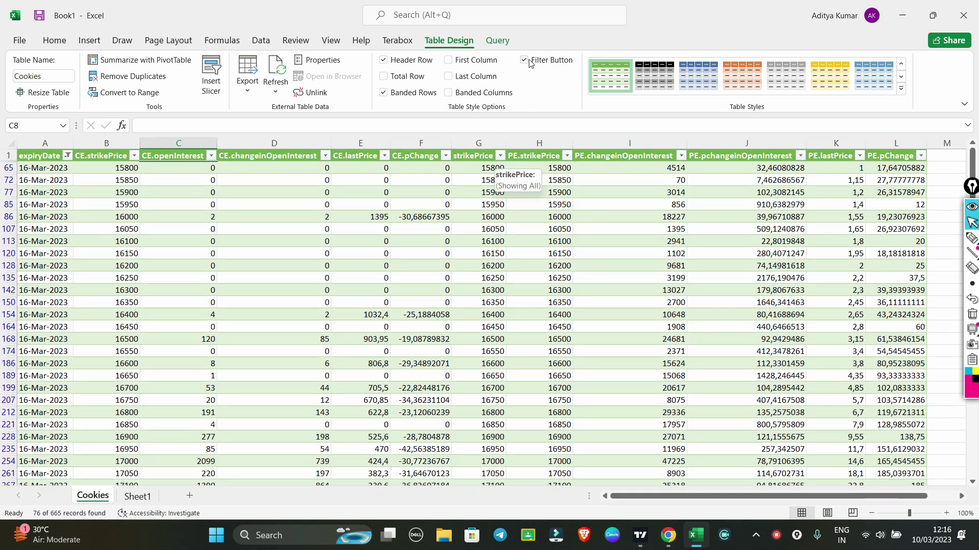
- Try the black and orange table styles on the Cookies table, settling on the yellow style with banded rows
{"action": "left_click", "coordinate": [659, 64]}
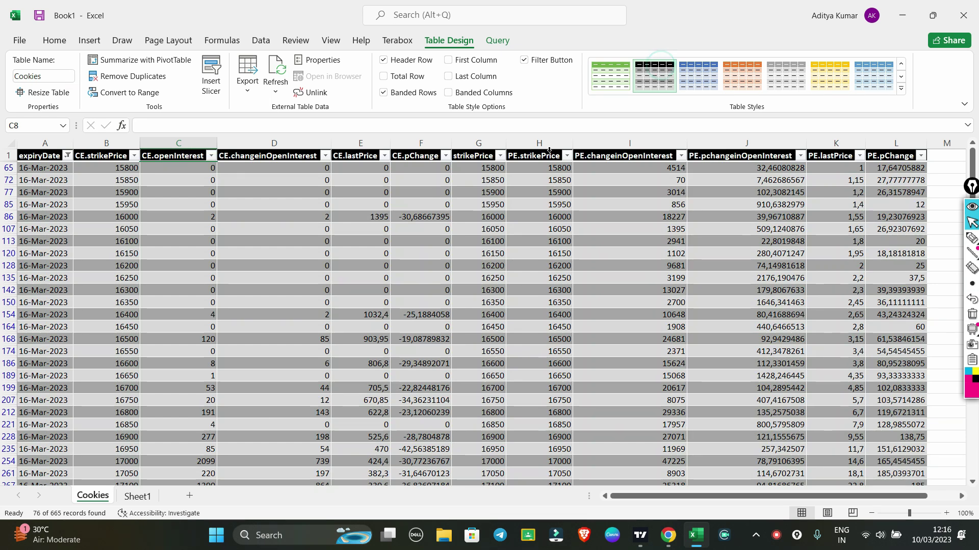
{"action": "left_click", "coordinate": [742, 76]}
{"action": "left_click", "coordinate": [830, 84]}
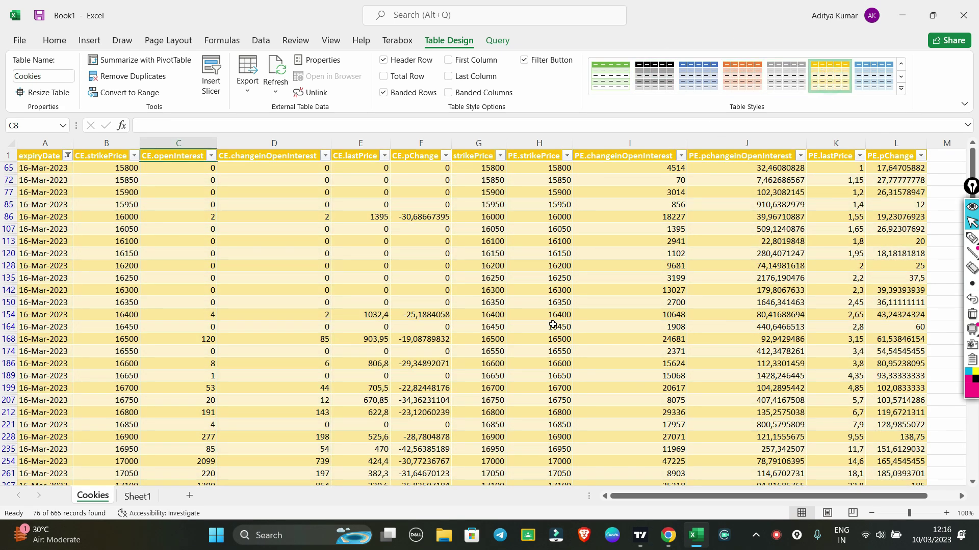
{"action": "left_click", "coordinate": [377, 365]}
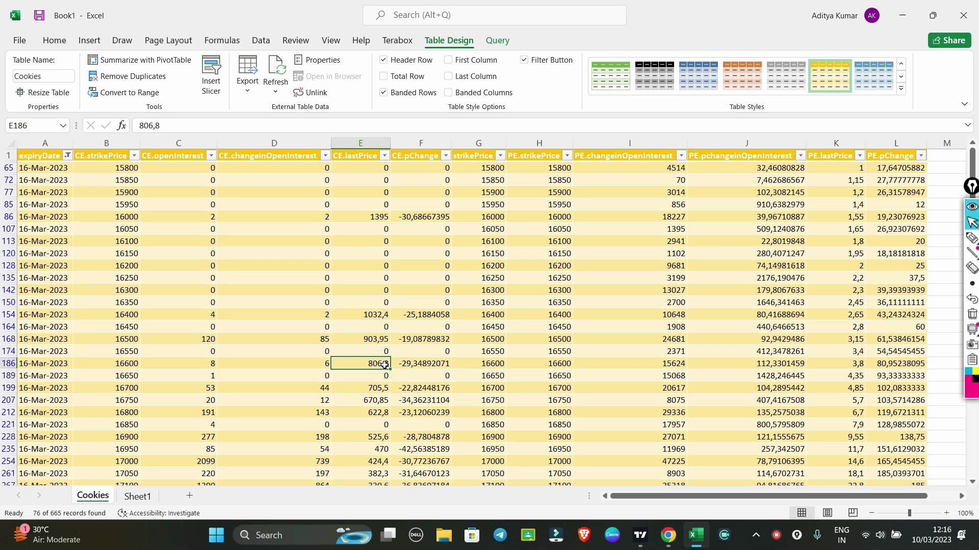
{"action": "scroll", "coordinate": [539, 326], "scroll_direction": "right", "scroll_amount": 5}
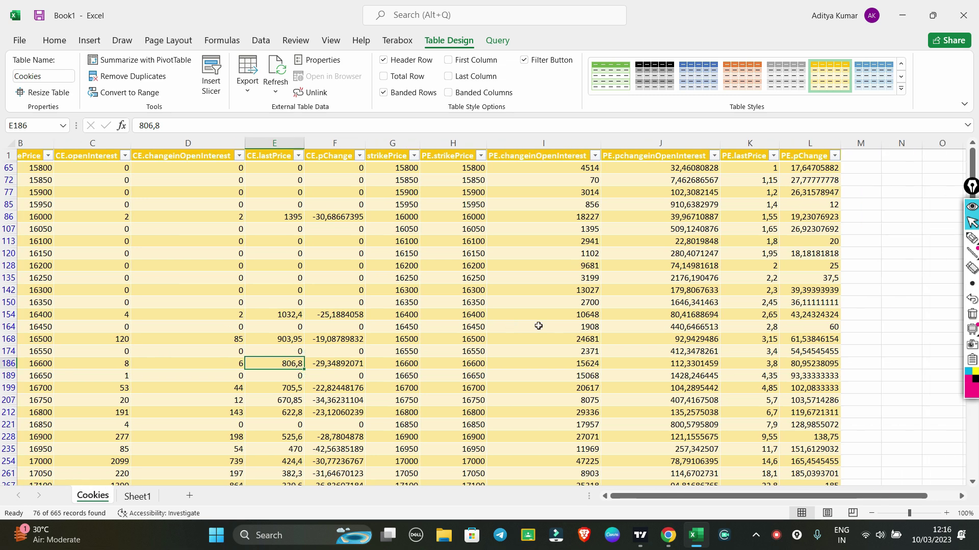
{"action": "scroll", "coordinate": [538, 326], "scroll_direction": "left", "scroll_amount": 5}
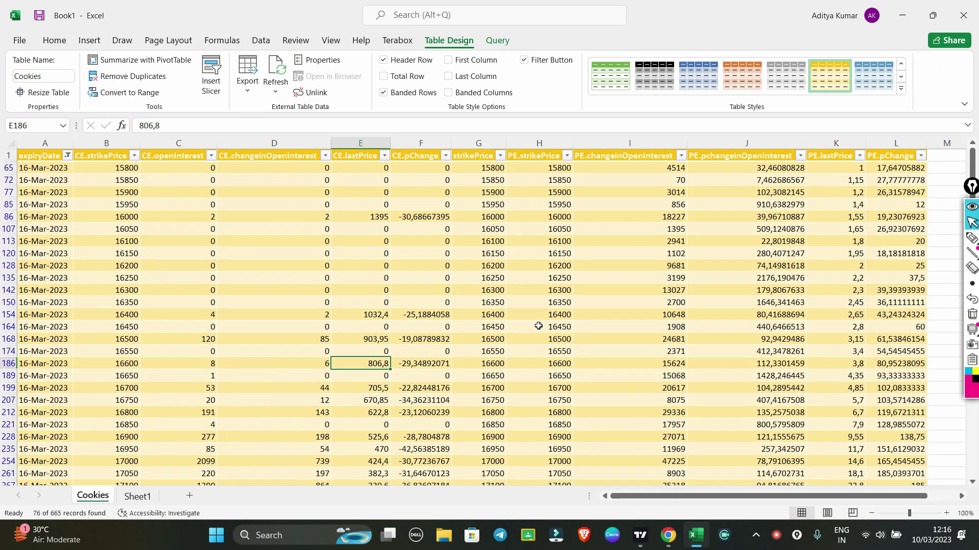
{"action": "scroll", "coordinate": [538, 326], "scroll_direction": "right", "scroll_amount": 5}
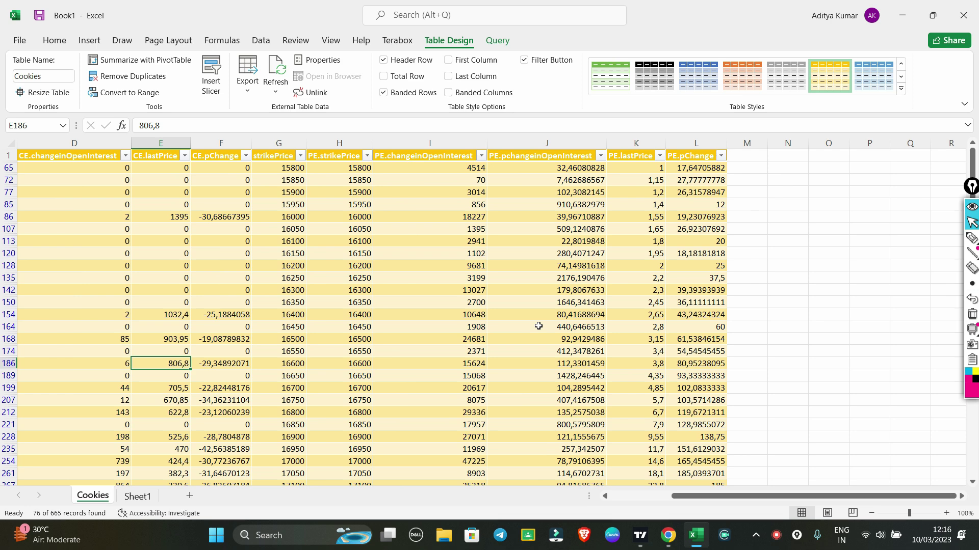
{"action": "scroll", "coordinate": [539, 326], "scroll_direction": "left", "scroll_amount": 5}
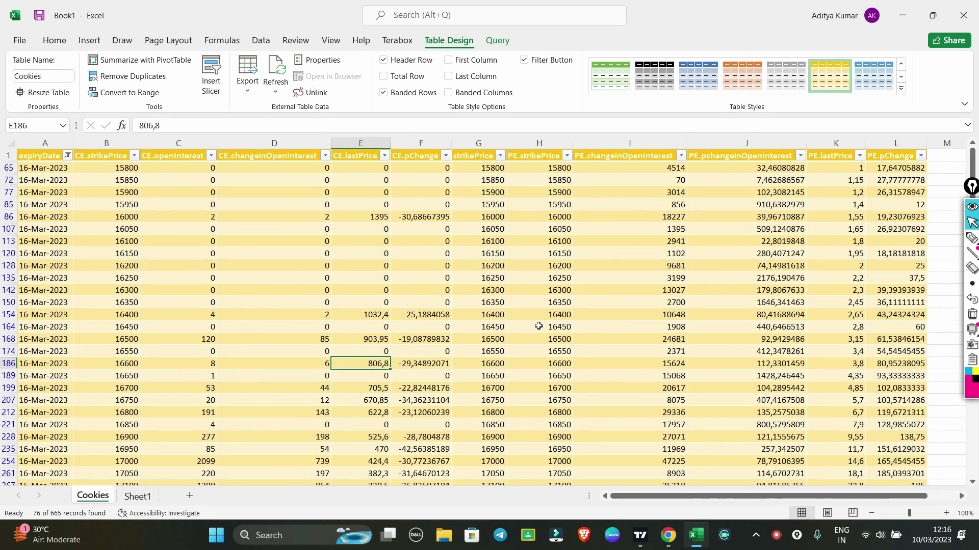